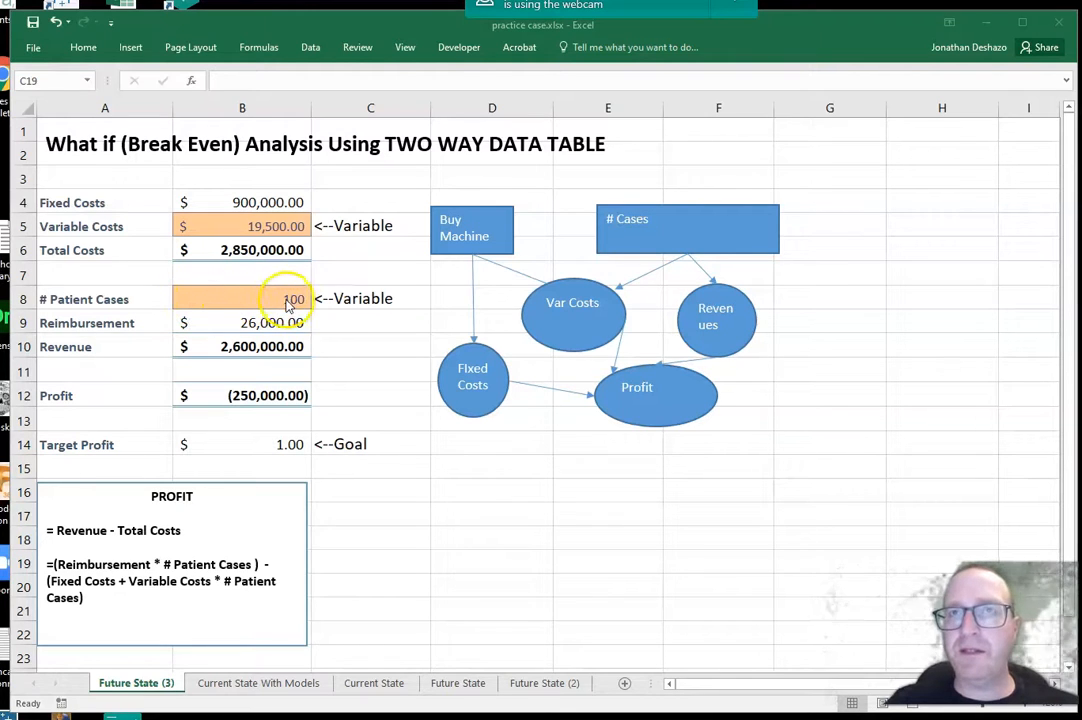
pyautogui.click(240, 220)
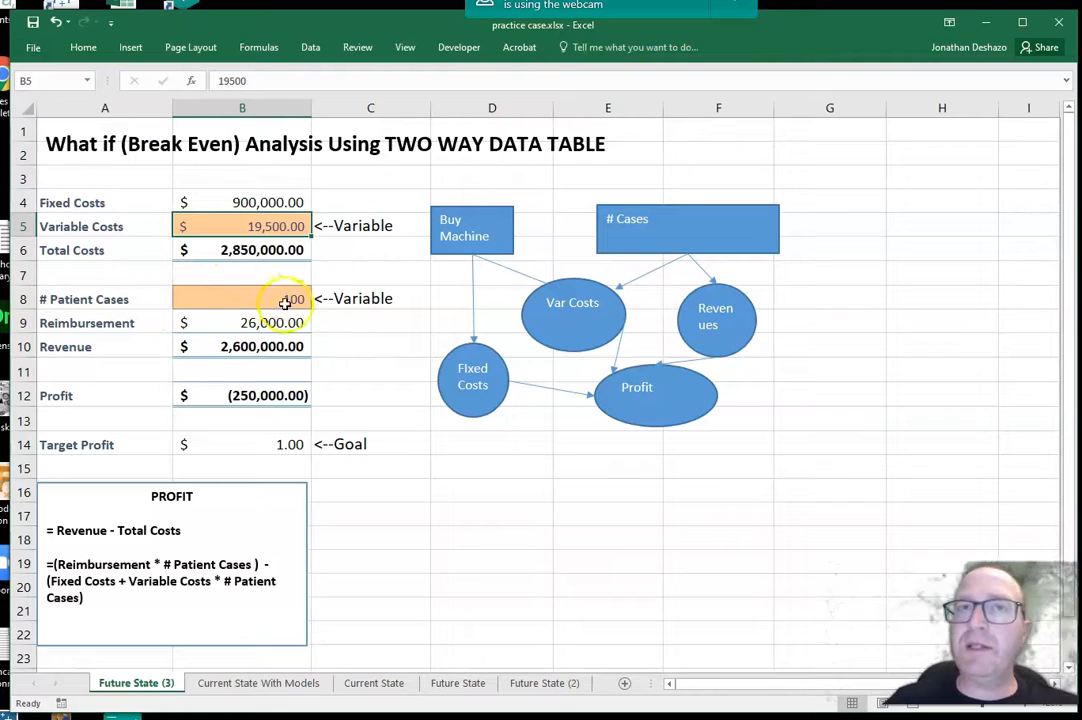
pyautogui.click(386, 494)
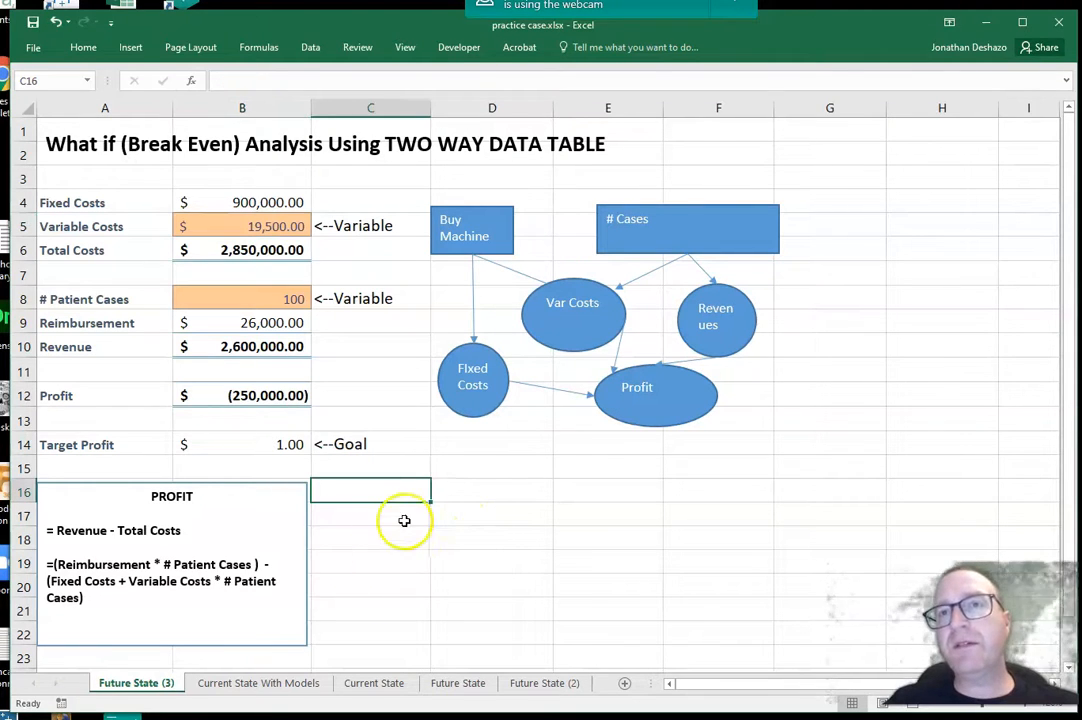
pyautogui.click(389, 520)
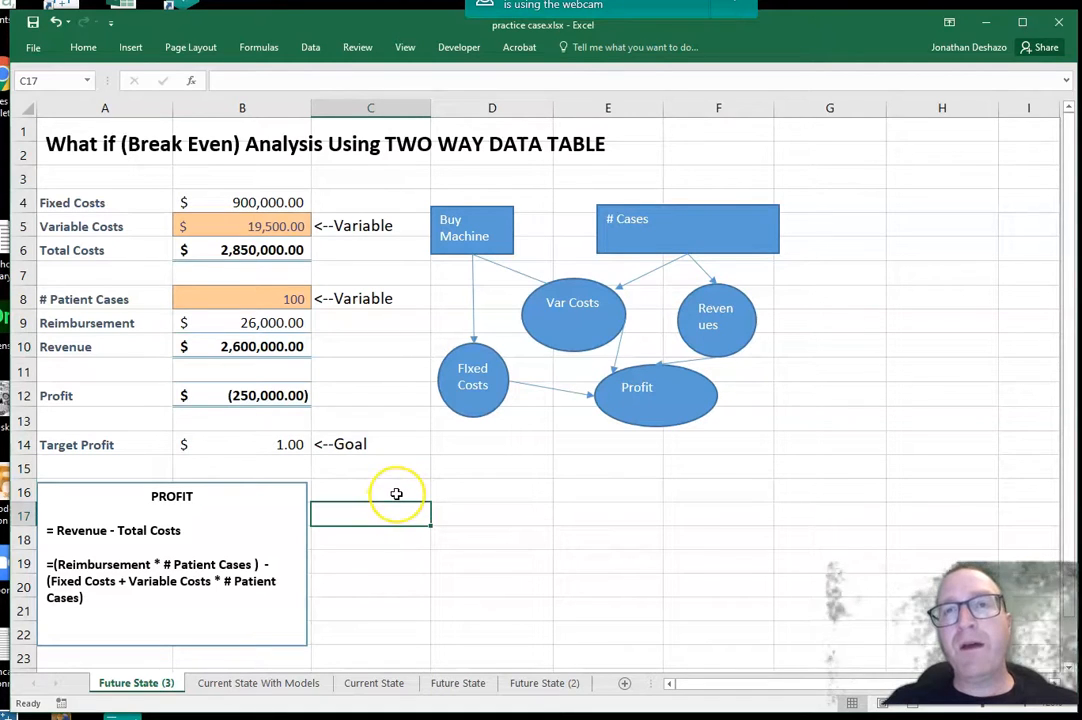
pyautogui.click(396, 494)
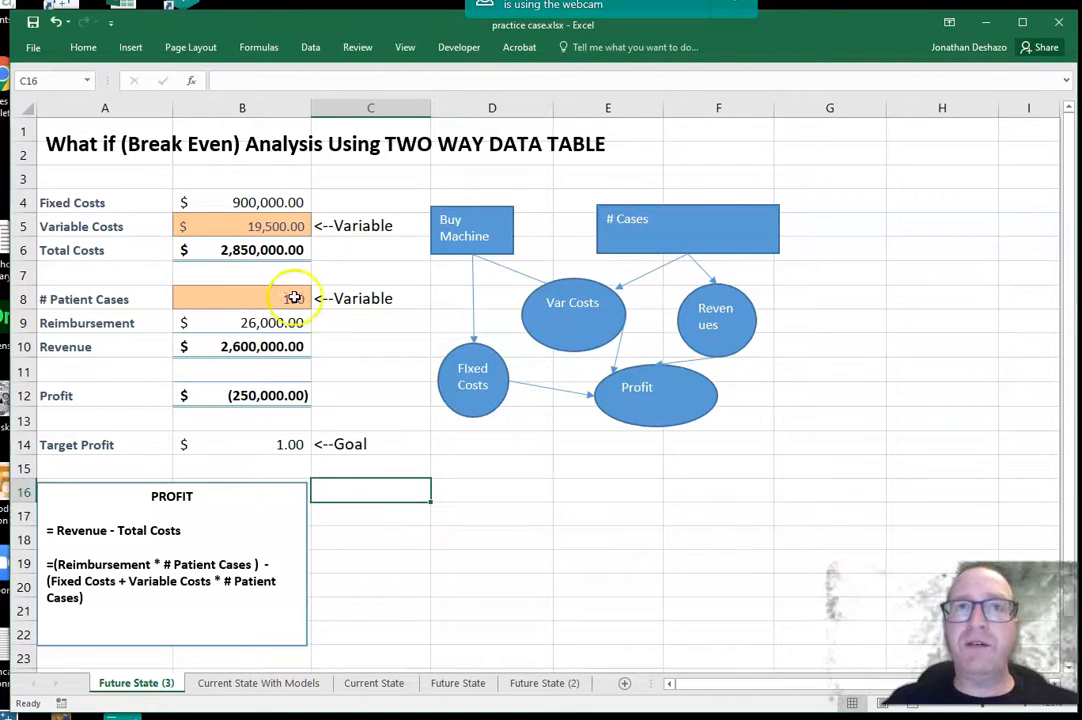
# Step: Enter the patient case volumes 160, 170, 180, 190 and 200 down cells C16 to C20
pyautogui.click(389, 491)
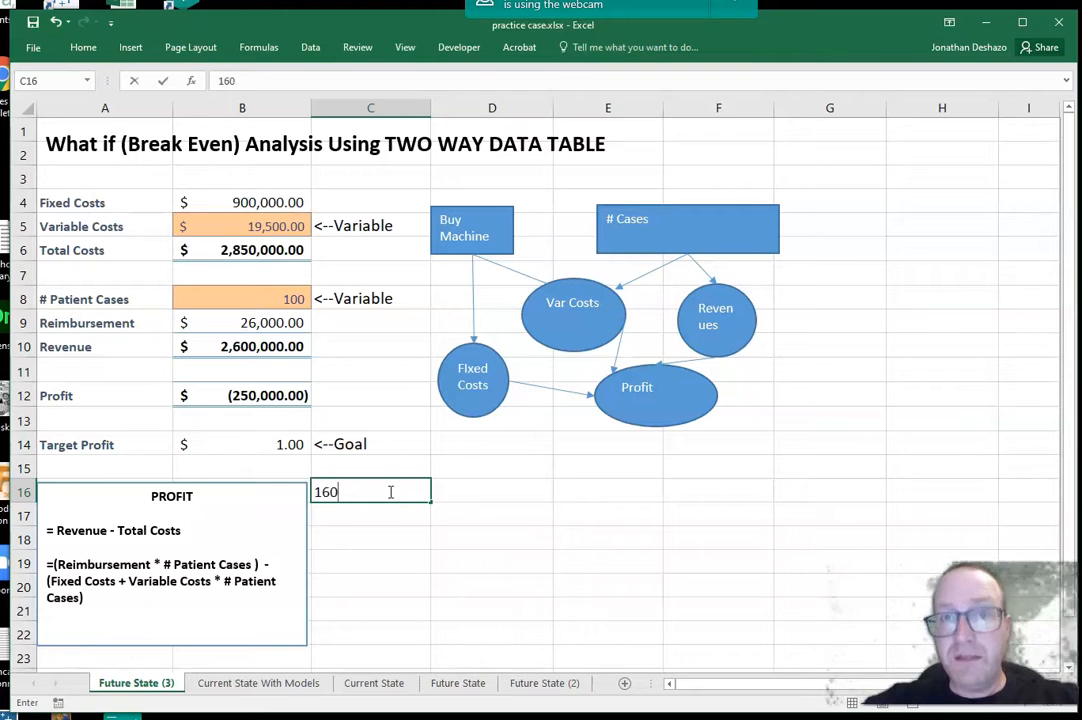
pyautogui.click(375, 519)
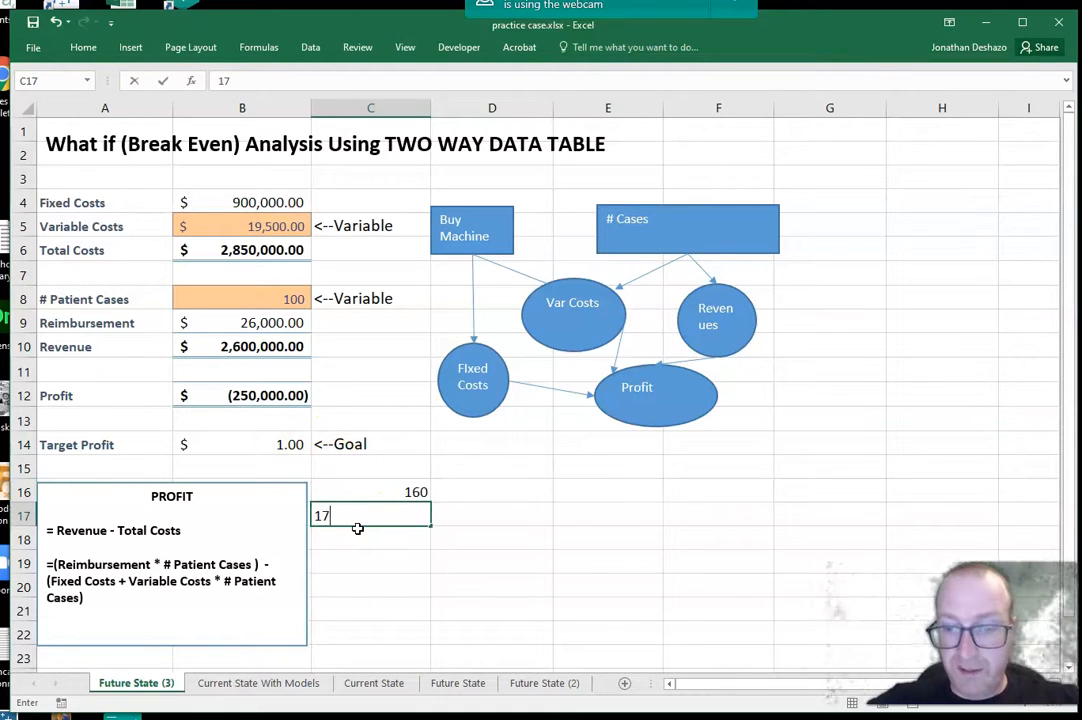
pyautogui.click(352, 536)
pyautogui.write('180')
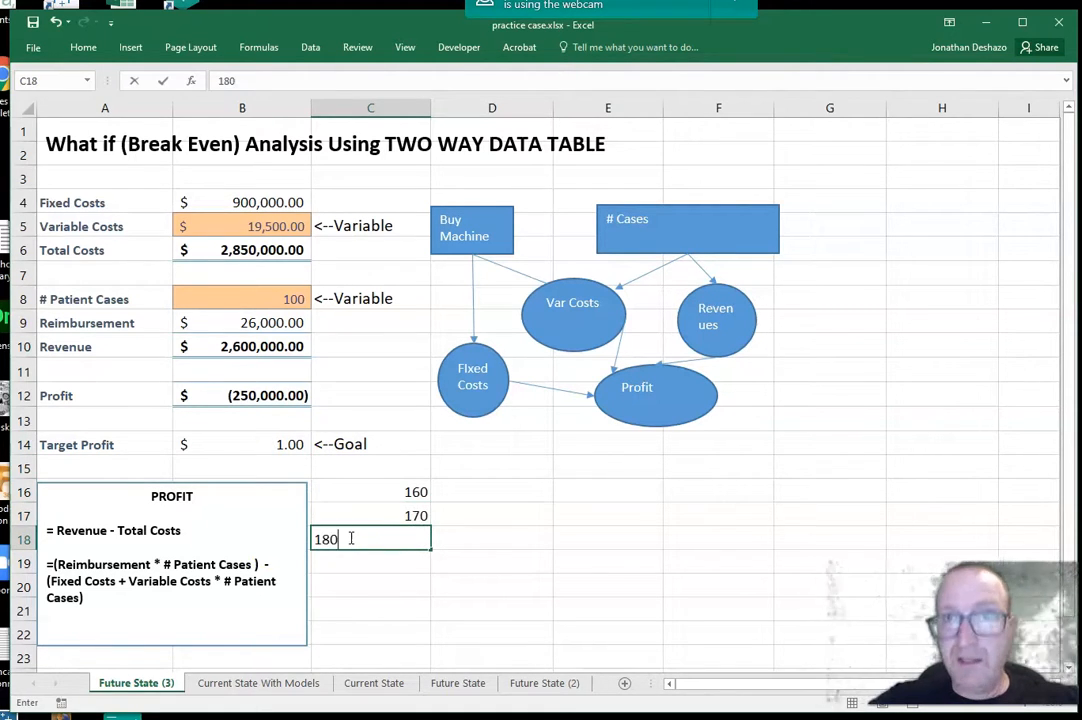
pyautogui.click(410, 561)
pyautogui.write('190')
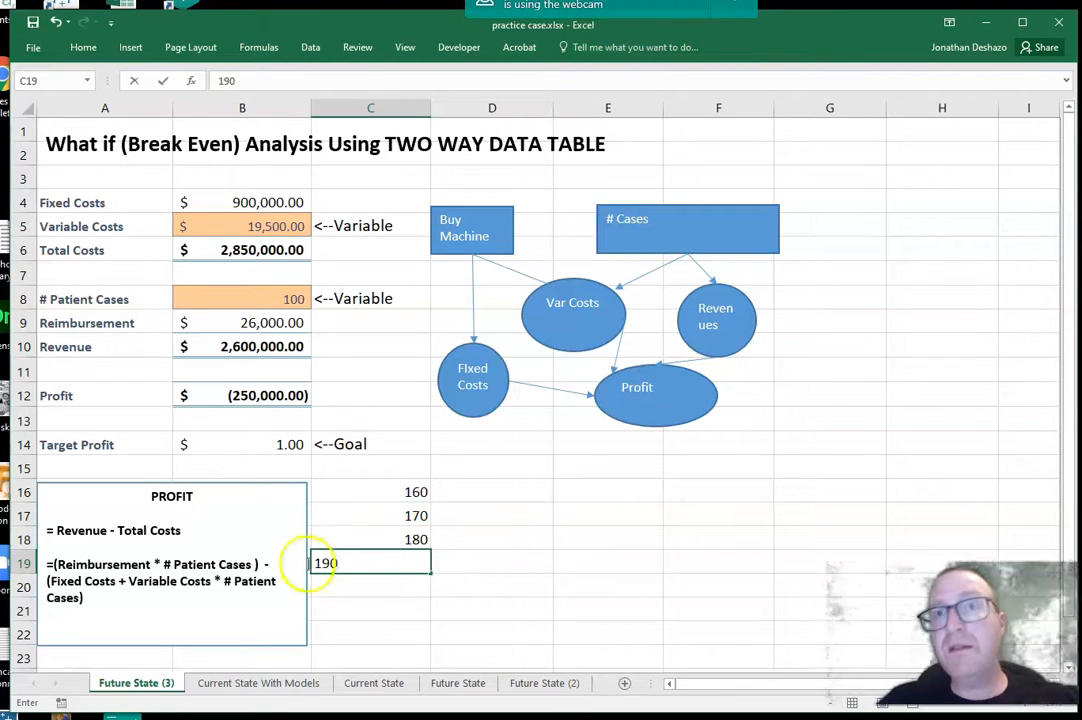
pyautogui.click(413, 591)
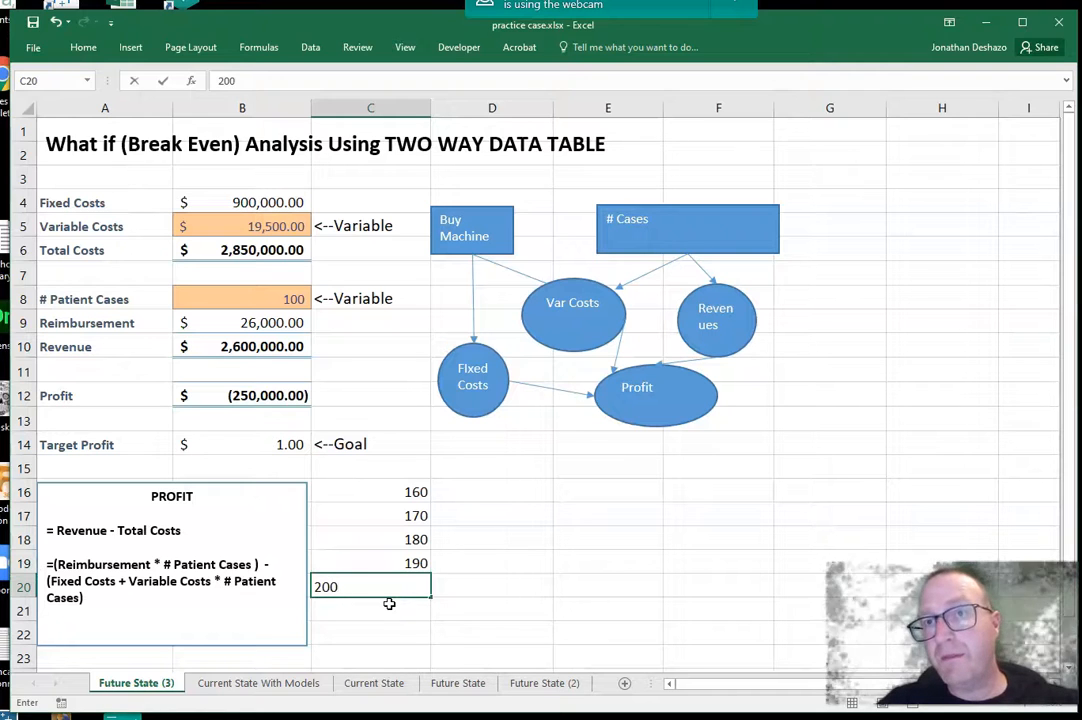
pyautogui.write('200')
pyautogui.click(462, 592)
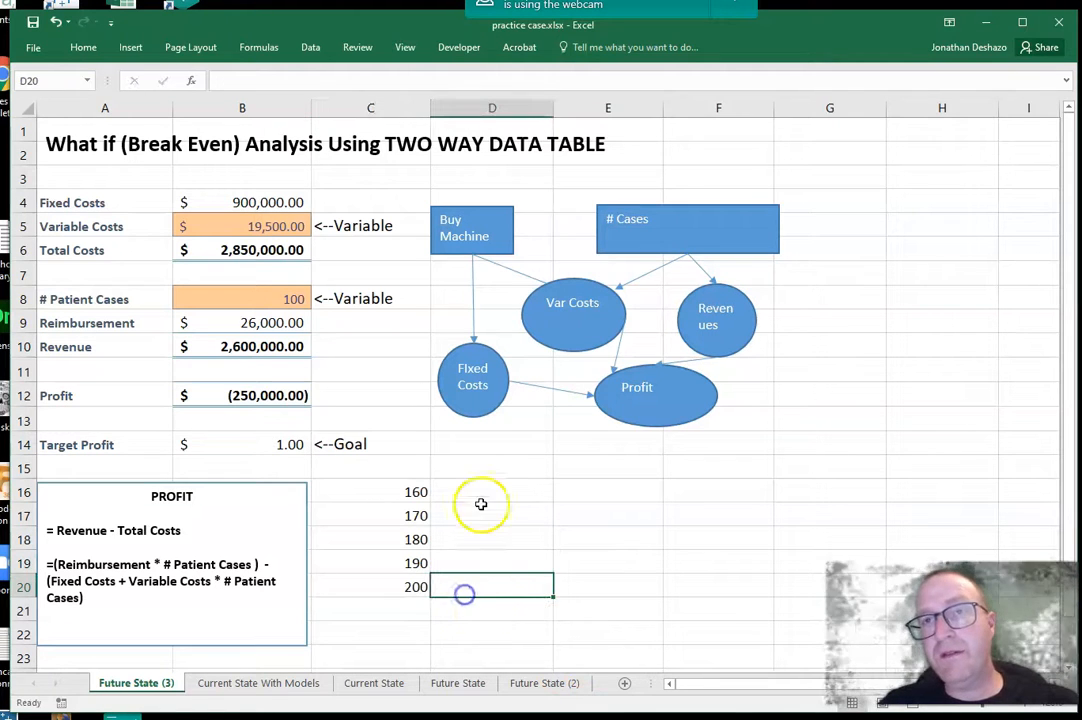
# Step: Enter the variable cost values 19,000, 19,500, 20,000 and 20,500 across cells D15 to G15
pyautogui.click(530, 488)
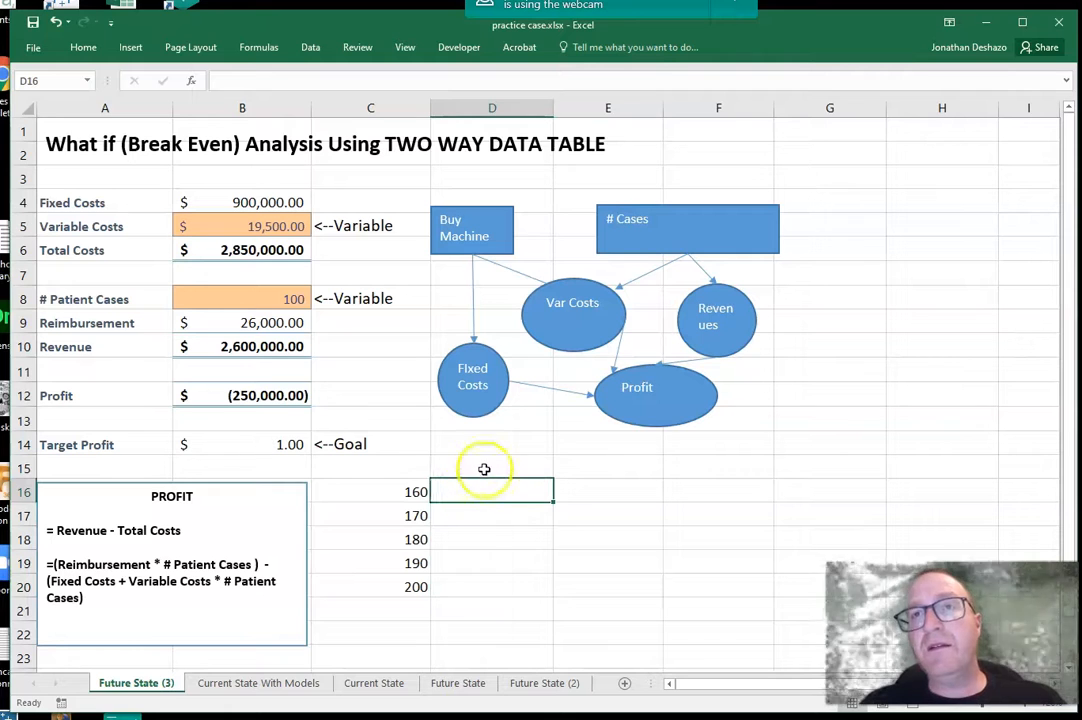
pyautogui.click(484, 468)
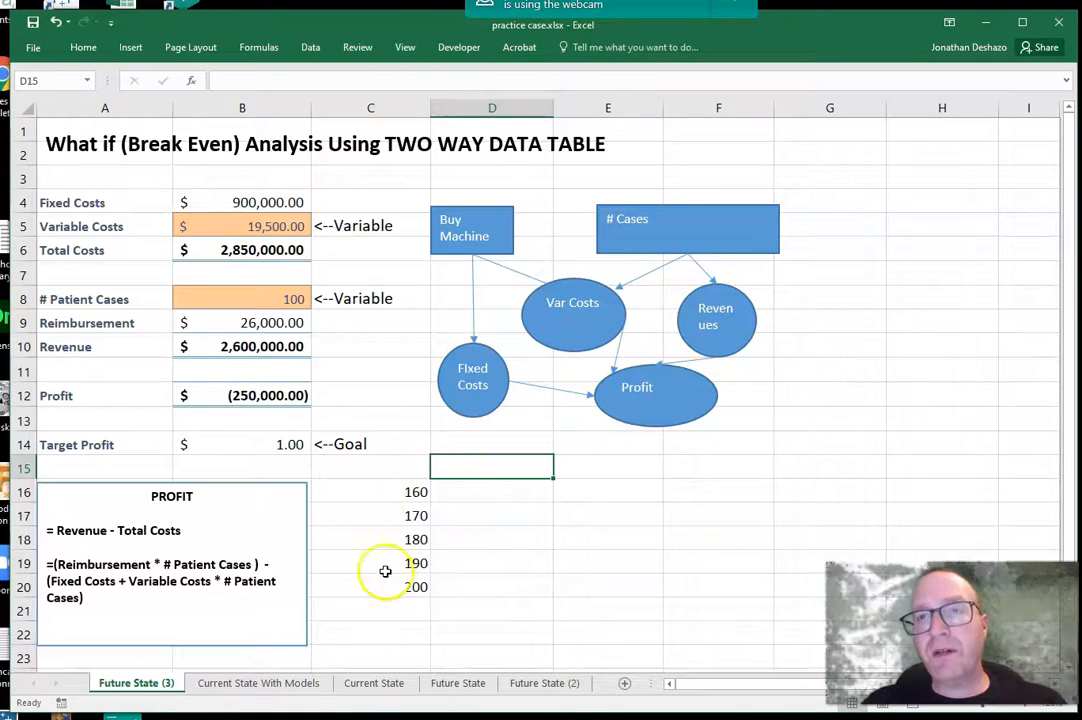
pyautogui.click(495, 468)
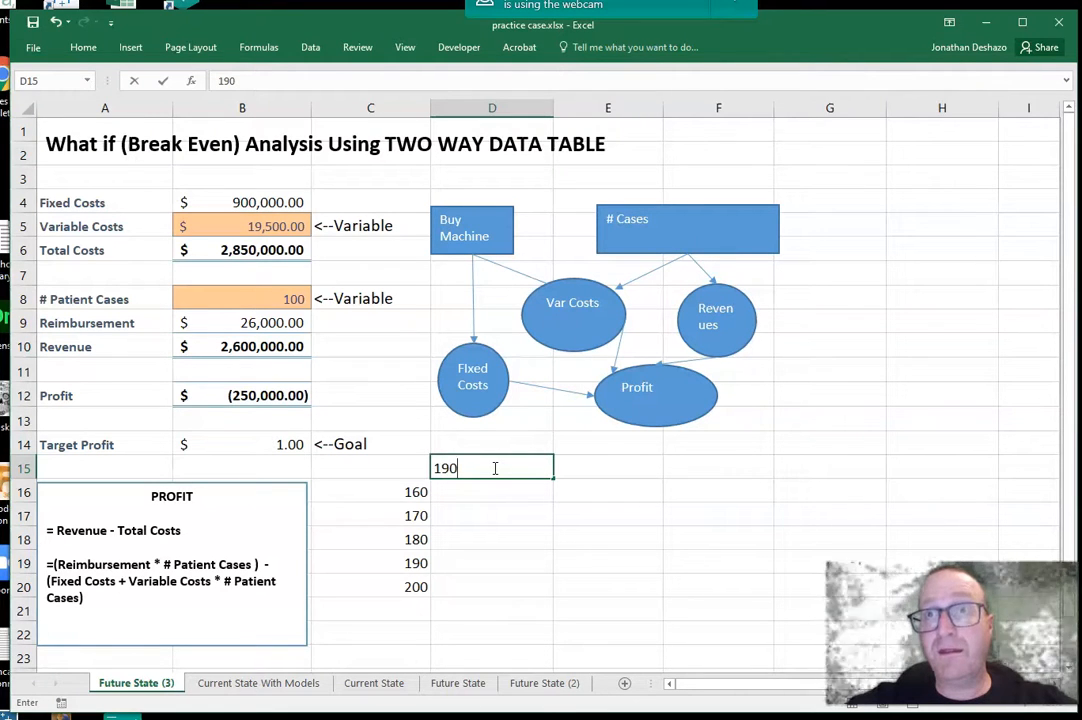
pyautogui.click(638, 468)
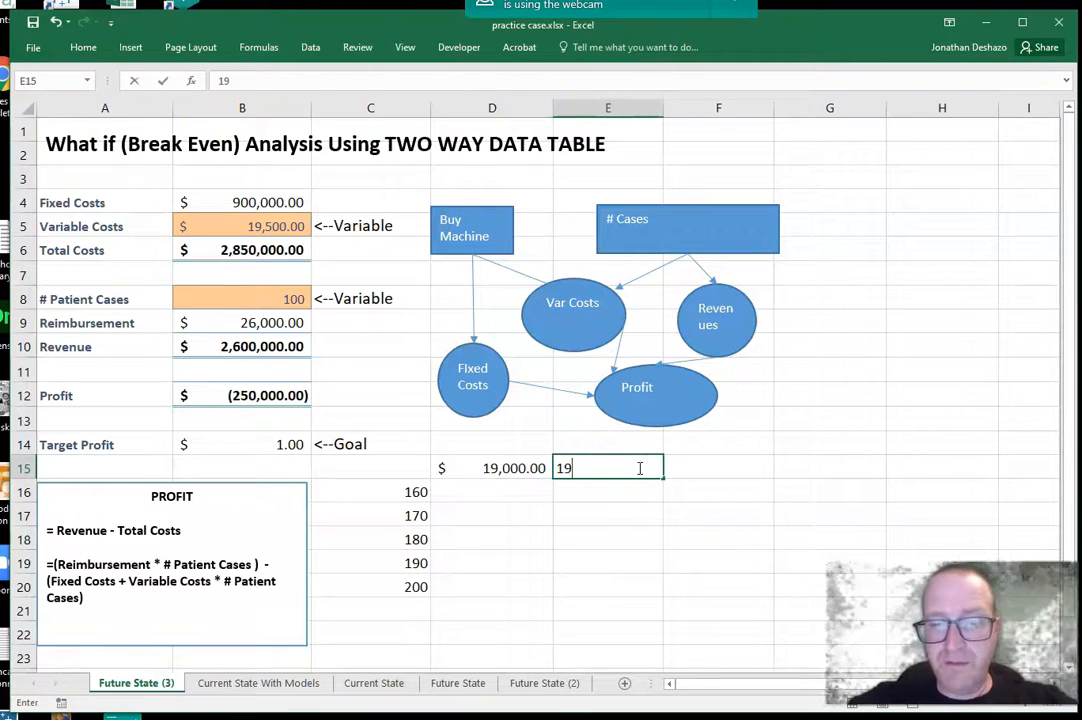
pyautogui.write('19500')
pyautogui.click(705, 468)
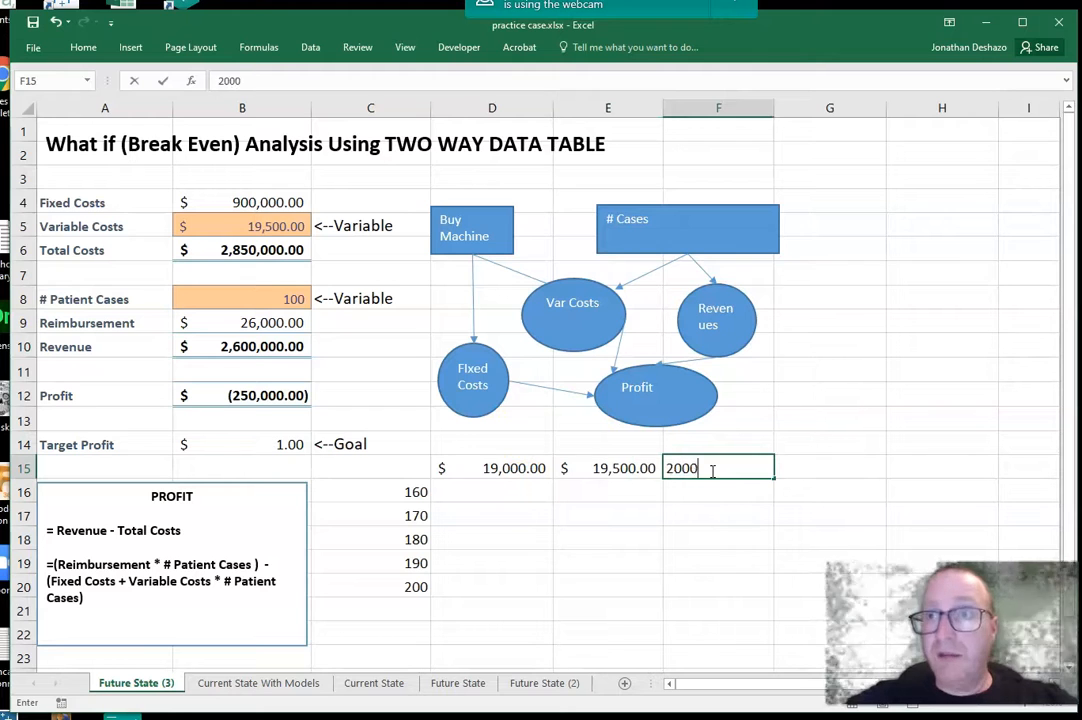
pyautogui.click(806, 466)
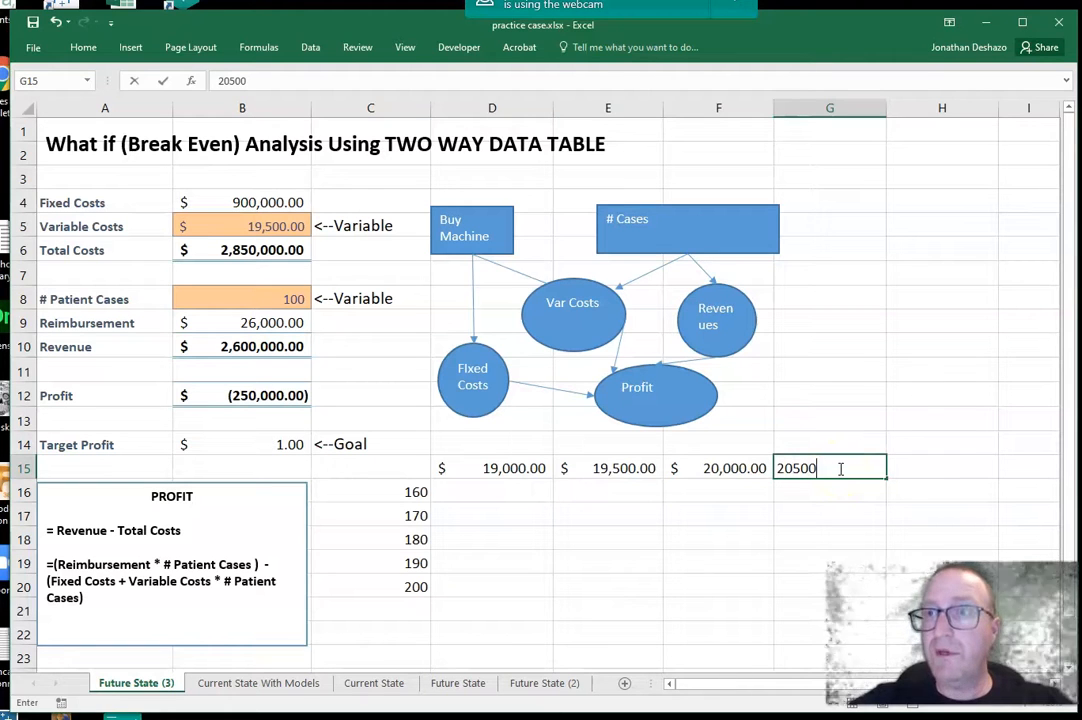
pyautogui.write('20500')
pyautogui.click(683, 503)
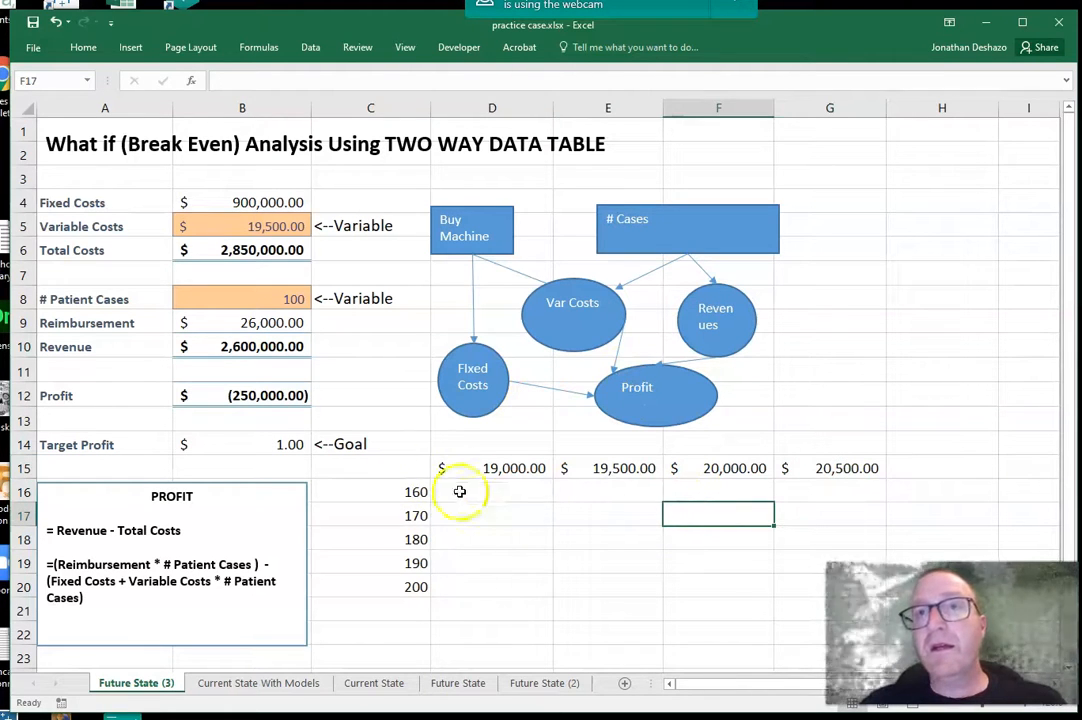
# Step: Check the formula behind the Profit cell and enter the same formula, =B10-B6, in corner cell C15
pyautogui.click(507, 504)
pyautogui.click(392, 475)
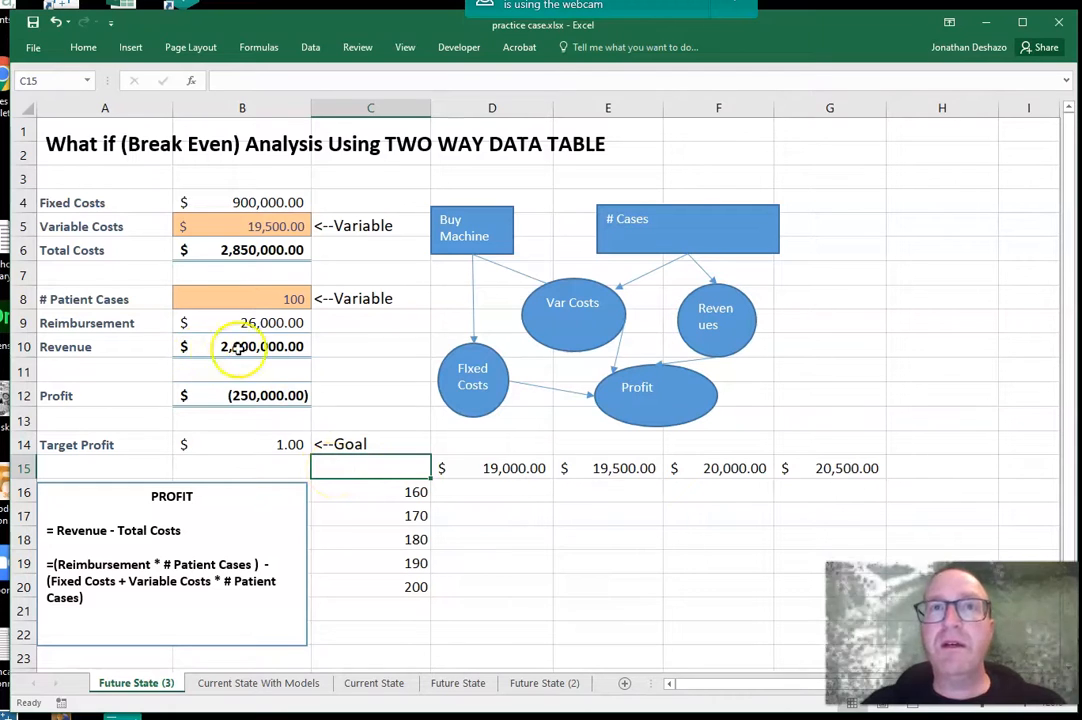
pyautogui.click(329, 347)
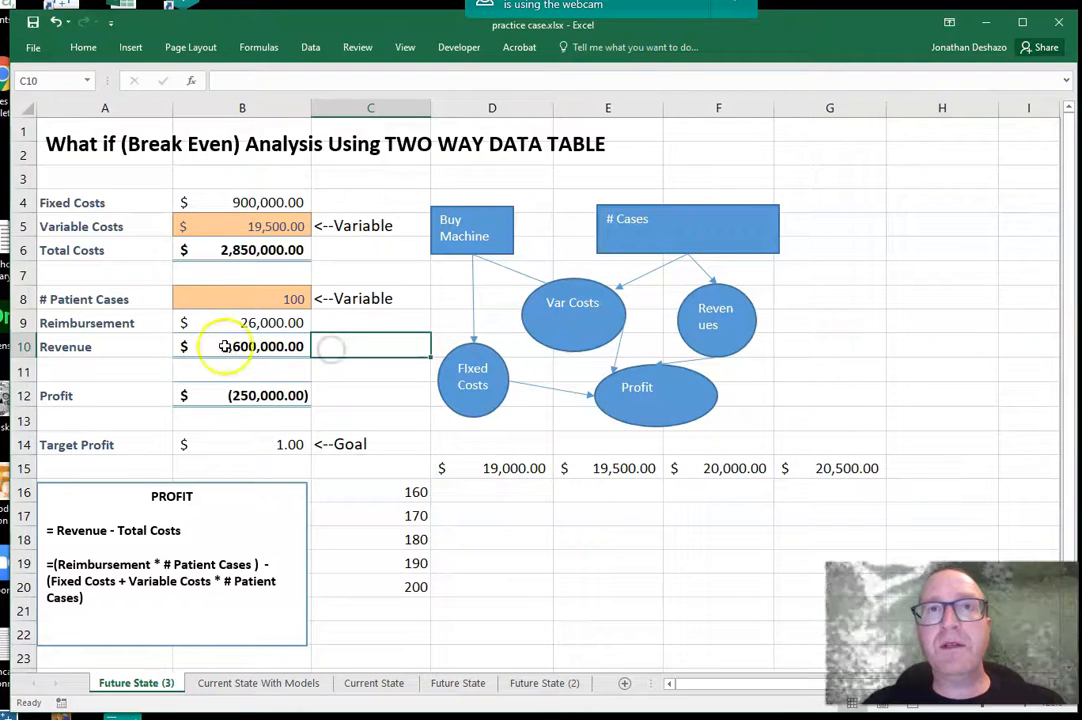
pyautogui.click(251, 400)
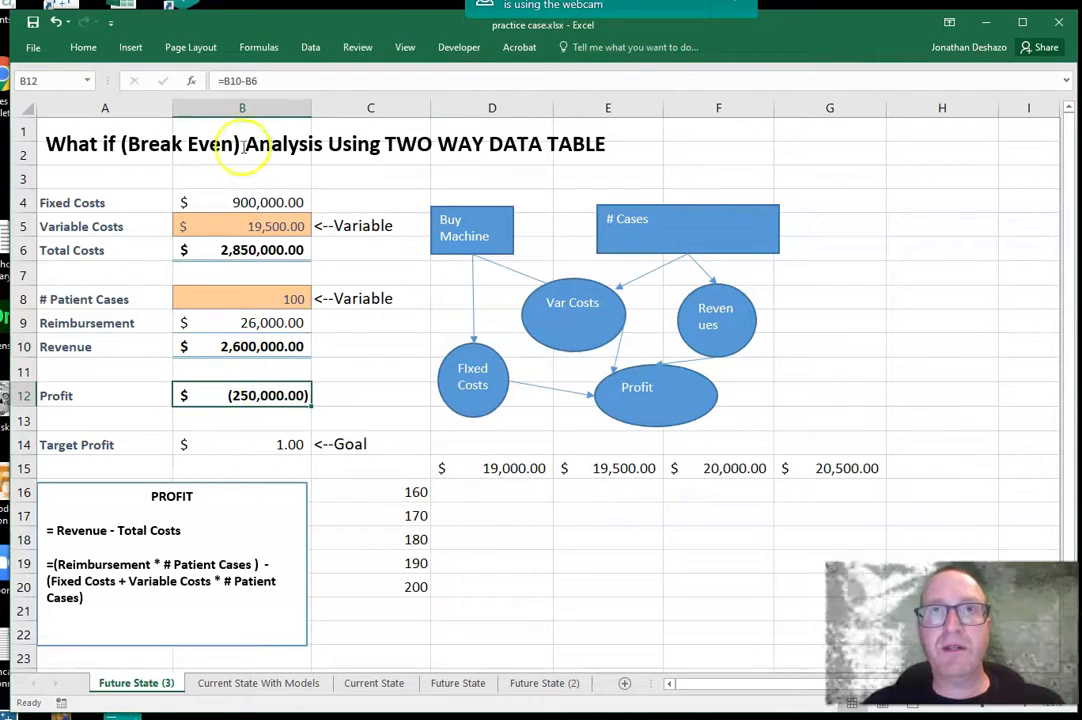
pyautogui.click(377, 464)
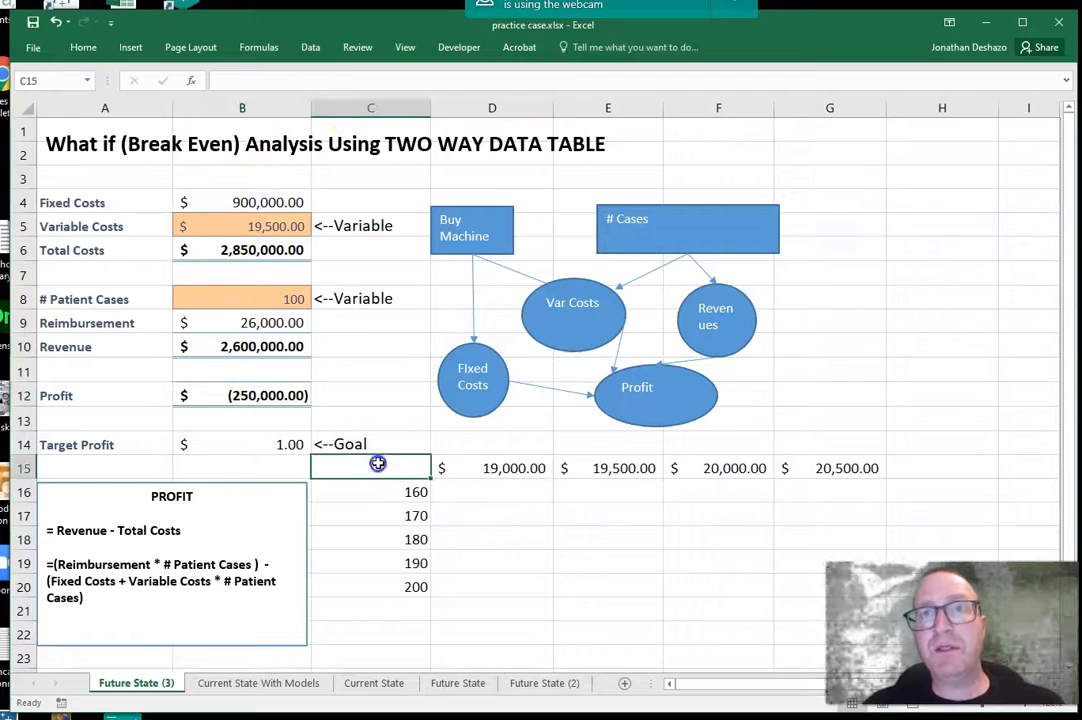
pyautogui.doubleClick(348, 466)
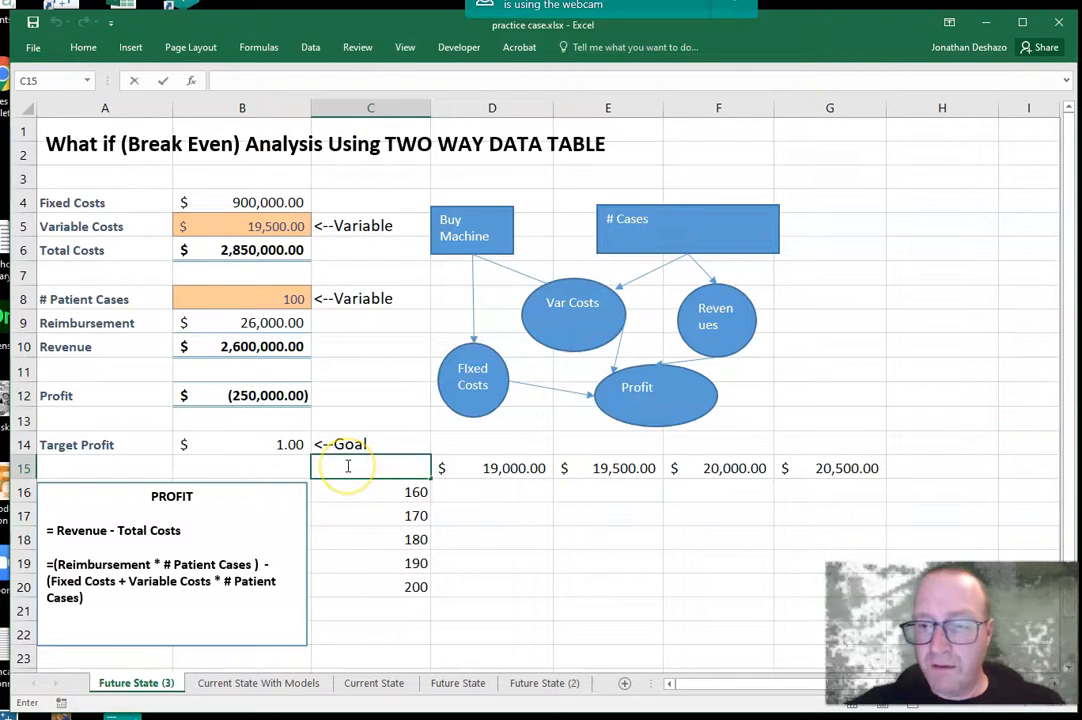
pyautogui.write('=B10')
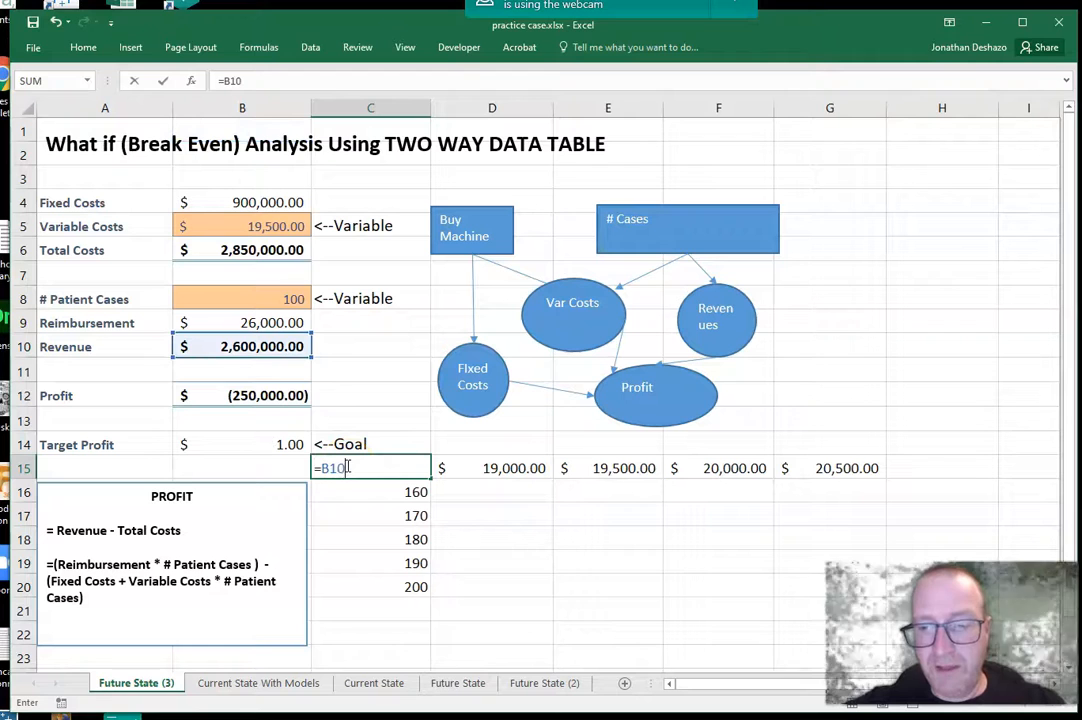
pyautogui.write('-B6')
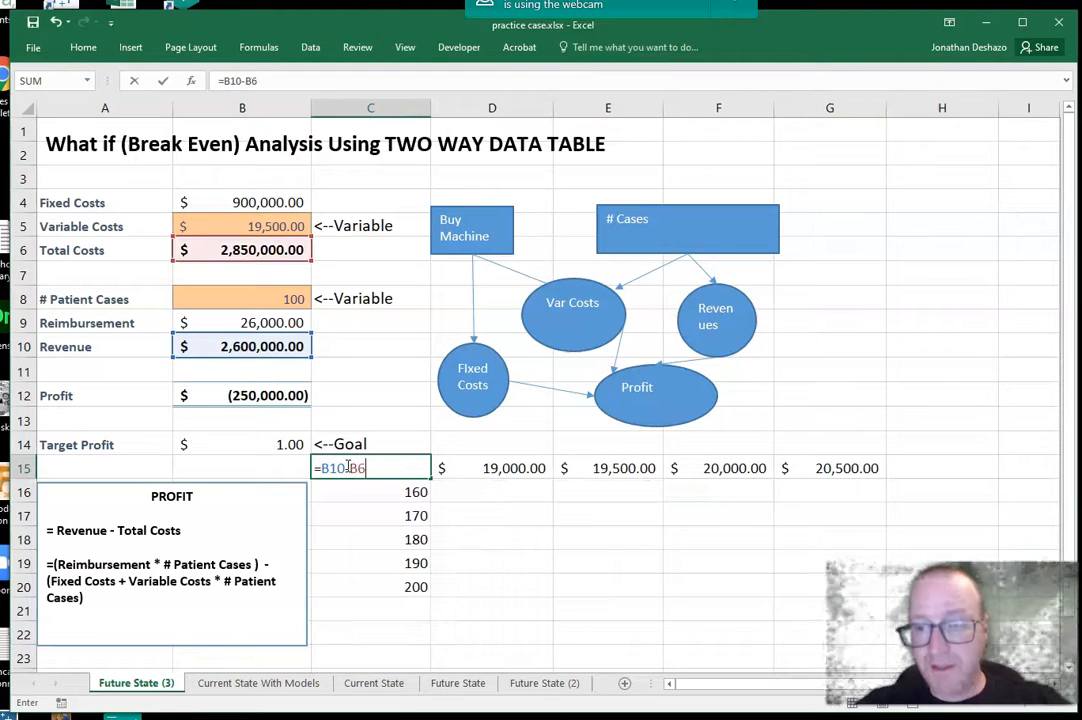
pyautogui.press('Return')
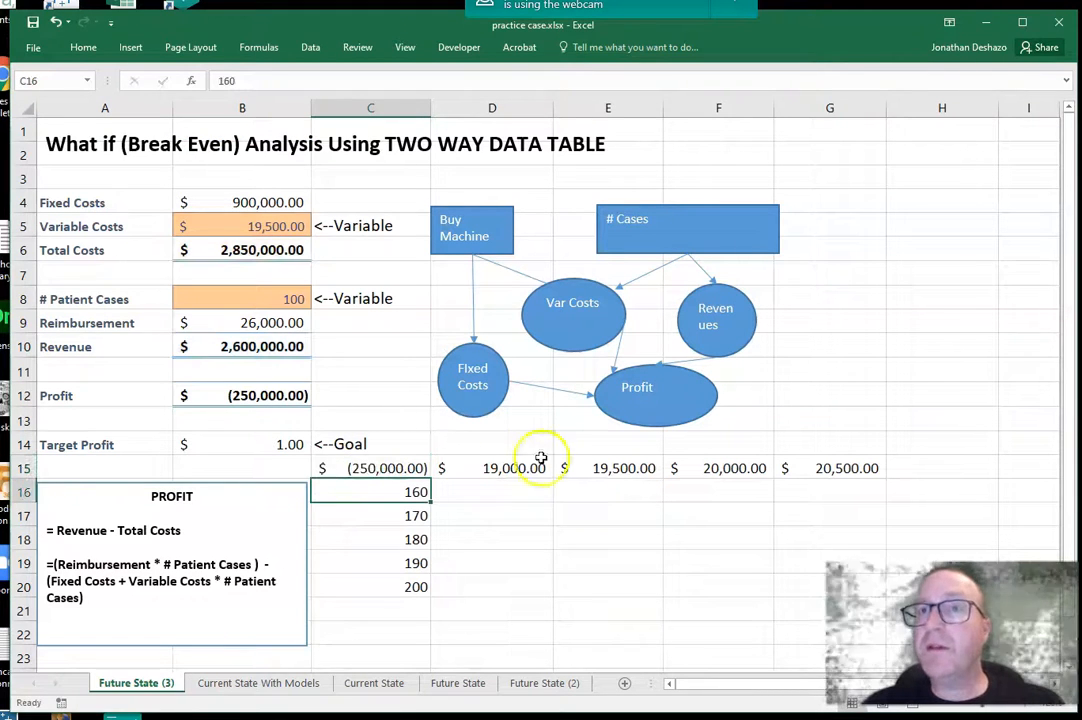
pyautogui.click(512, 496)
pyautogui.click(417, 470)
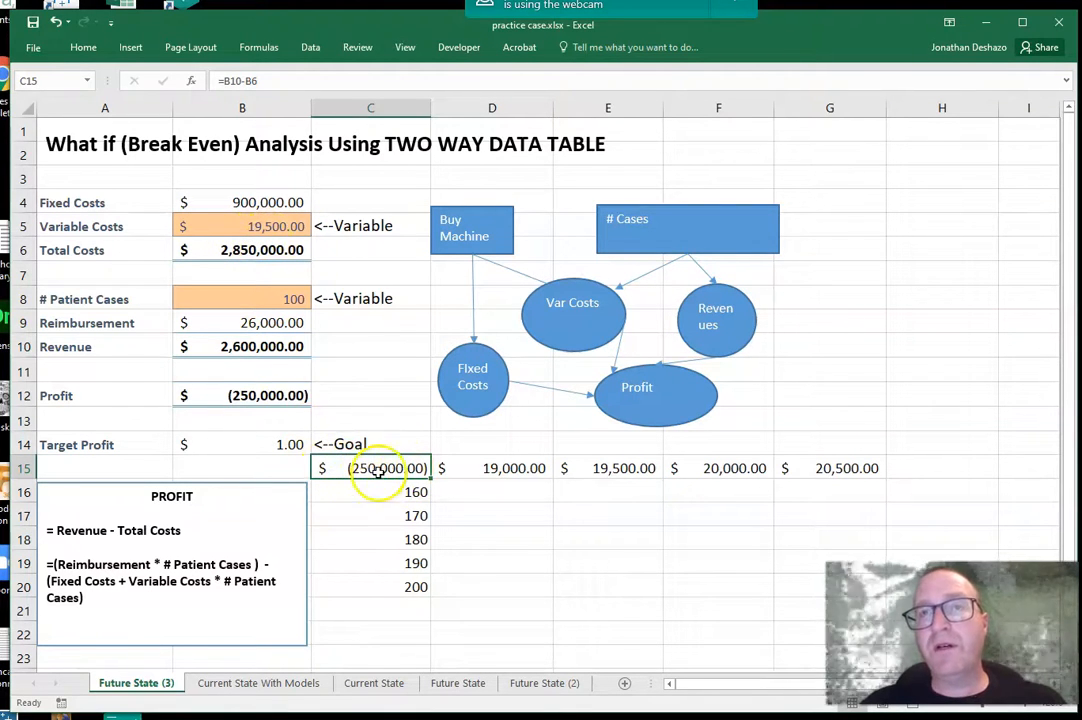
pyautogui.click(480, 508)
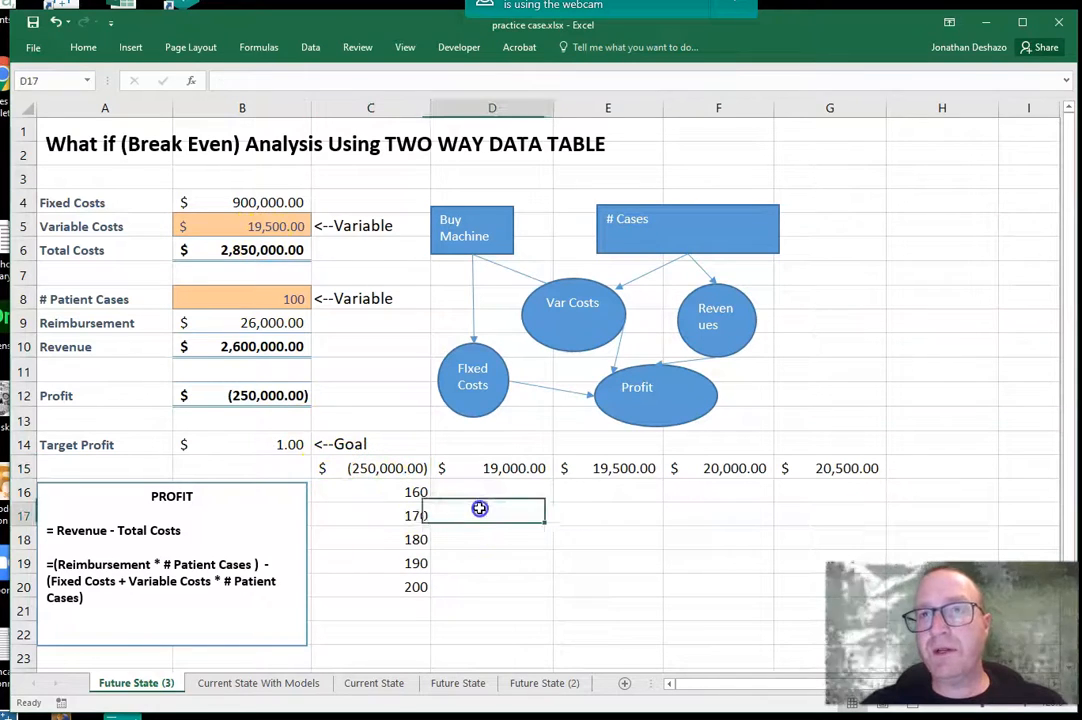
pyautogui.click(503, 553)
pyautogui.click(485, 587)
# Step: Create a two-way What-If data table over C15:G20 with B5 as the row input cell and B8 as the column input cell
pyautogui.moveTo(386, 467); pyautogui.dragTo(813, 576)
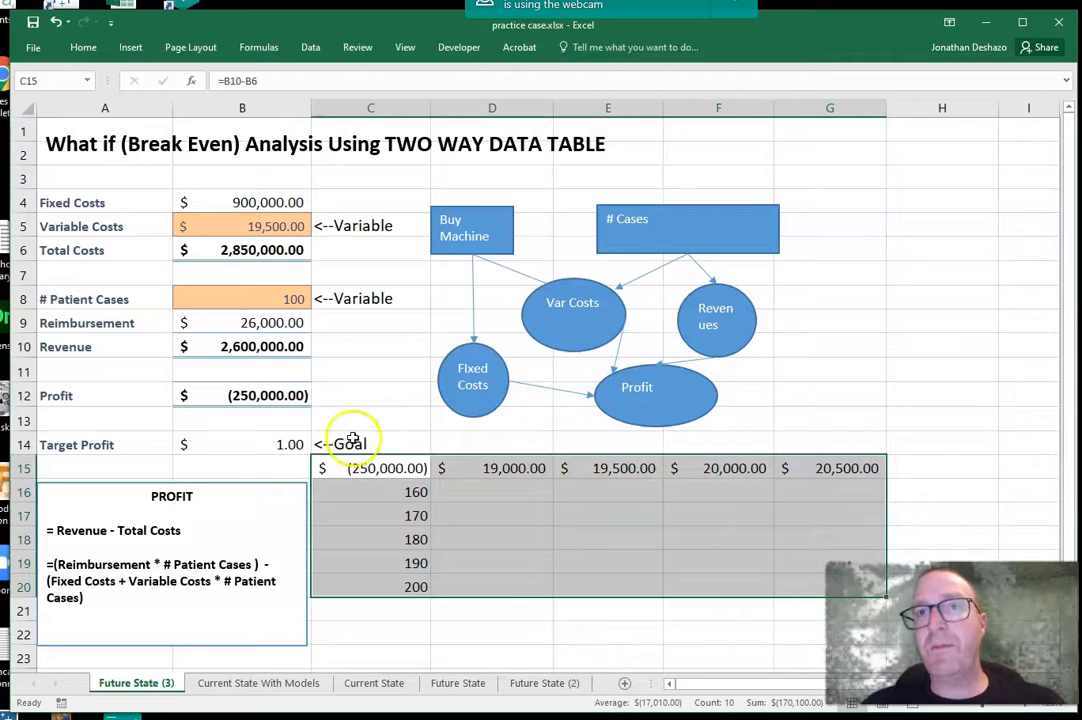
pyautogui.click(310, 47)
pyautogui.click(762, 100)
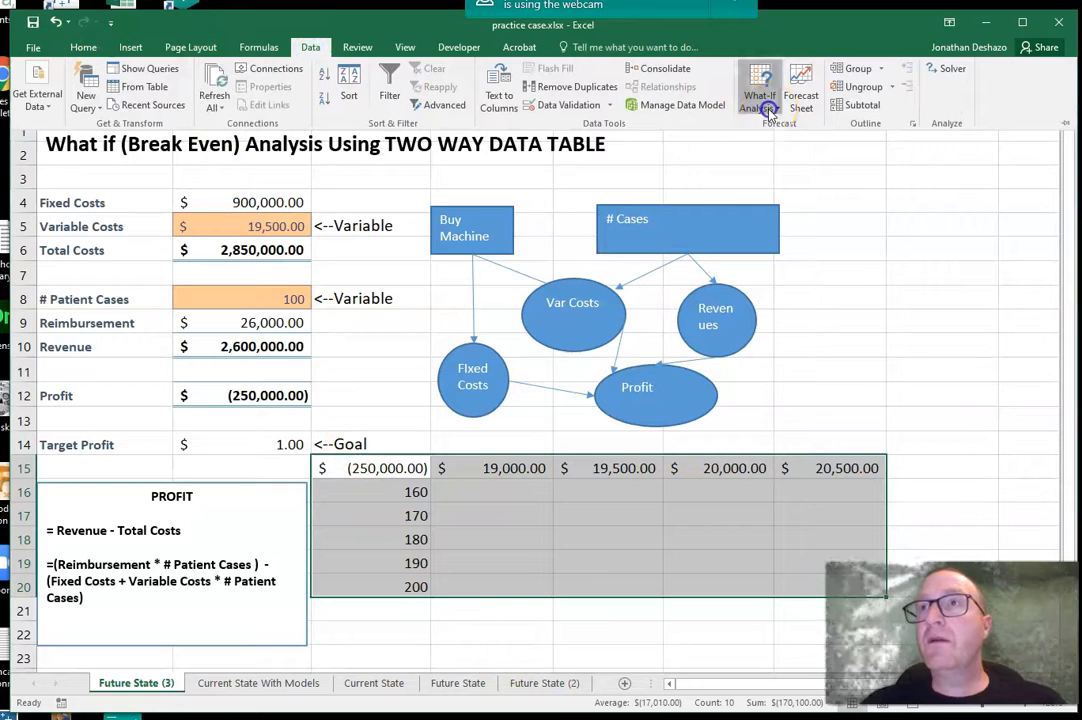
pyautogui.click(790, 163)
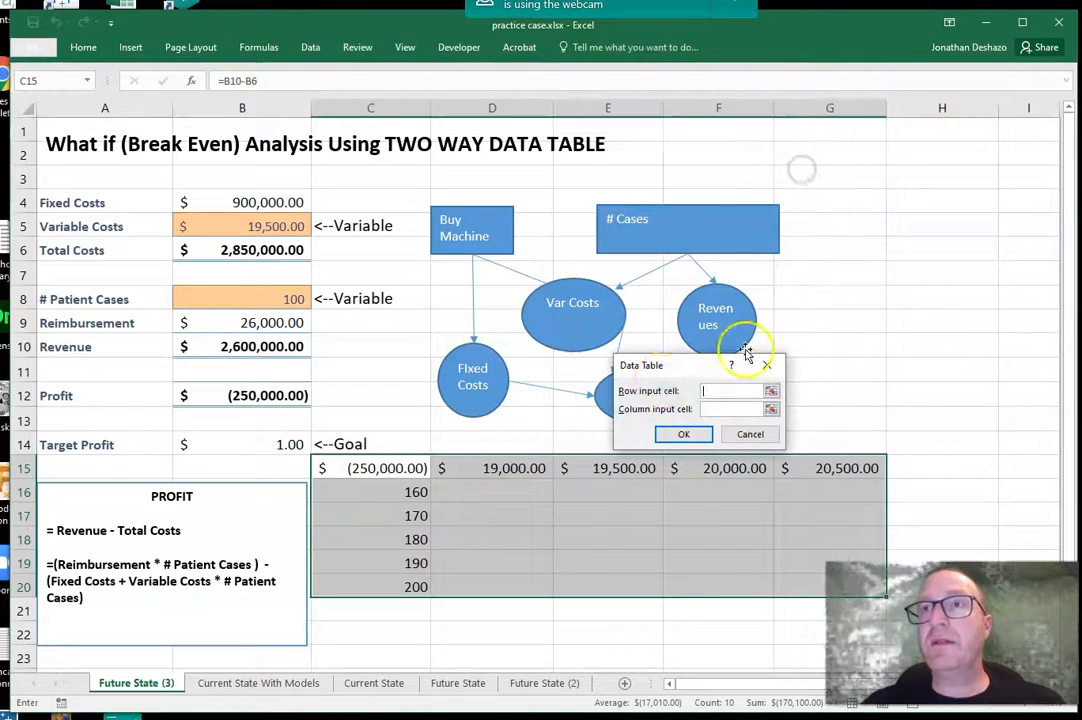
pyautogui.moveTo(693, 372); pyautogui.dragTo(680, 404)
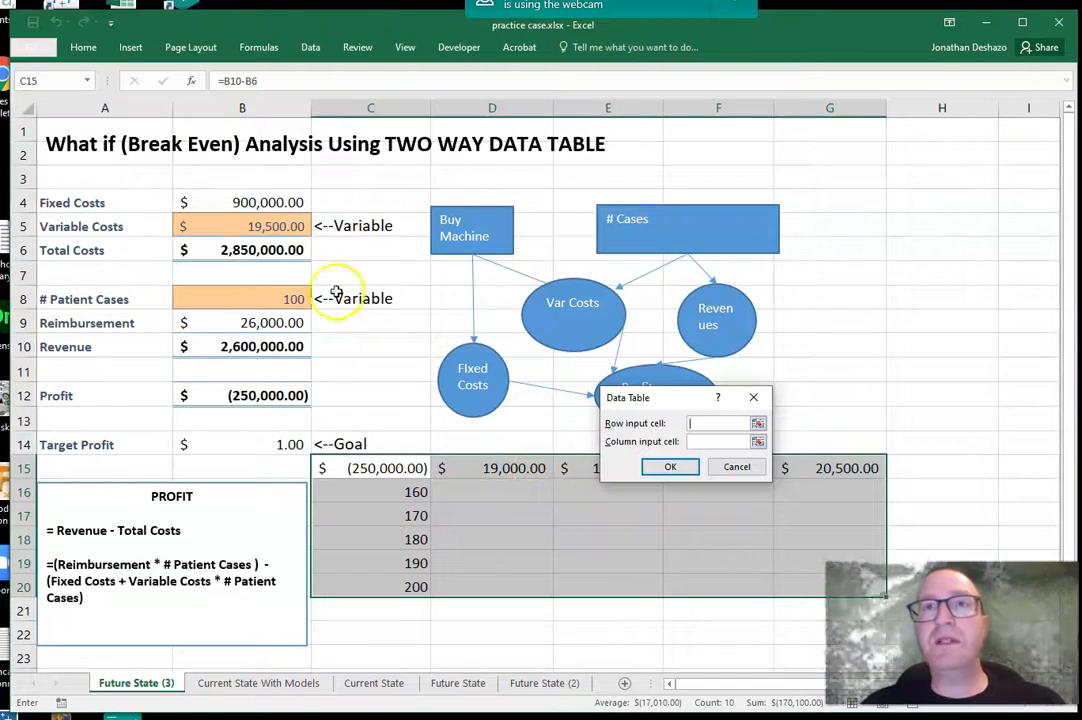
pyautogui.click(263, 228)
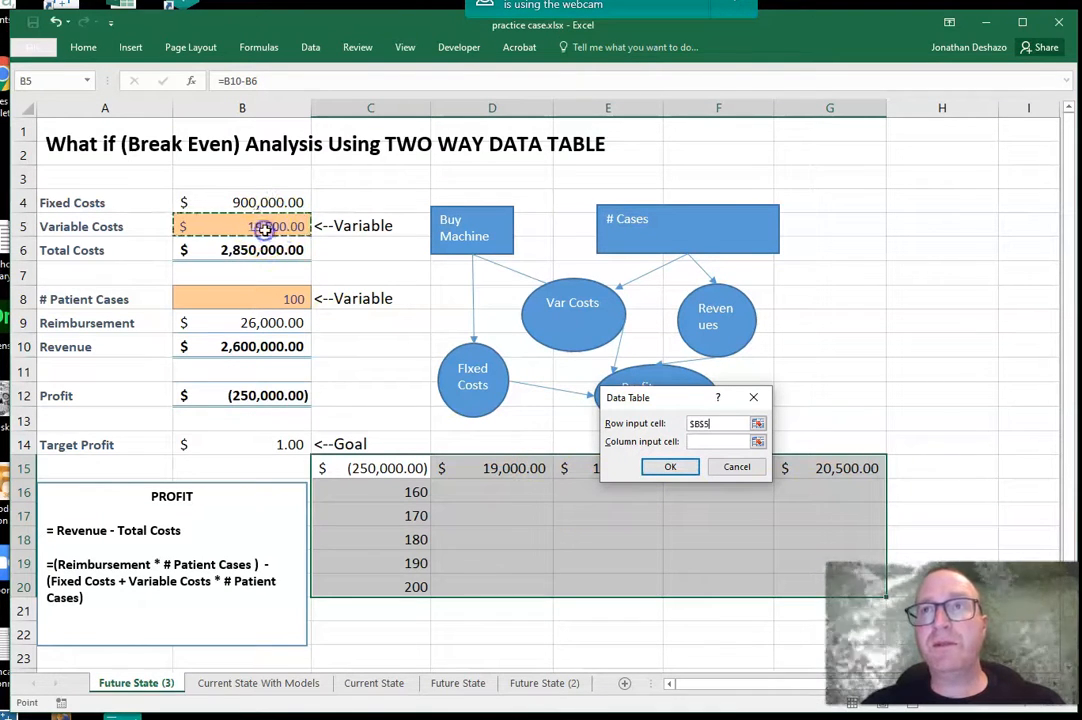
pyautogui.click(740, 441)
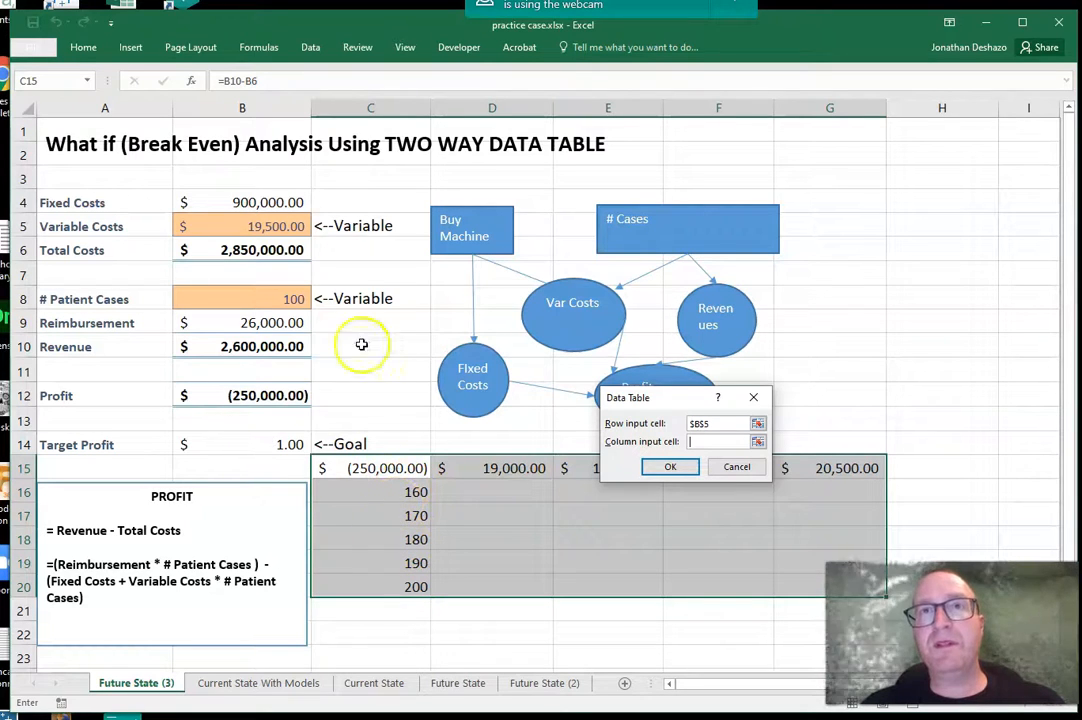
pyautogui.click(273, 300)
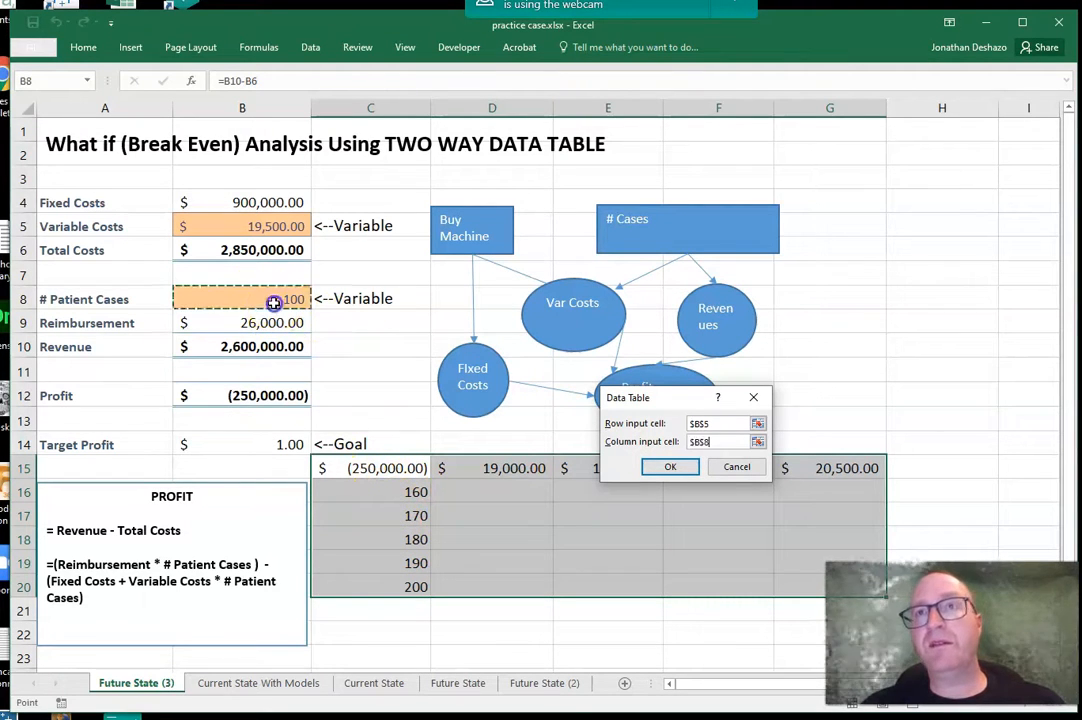
pyautogui.click(672, 468)
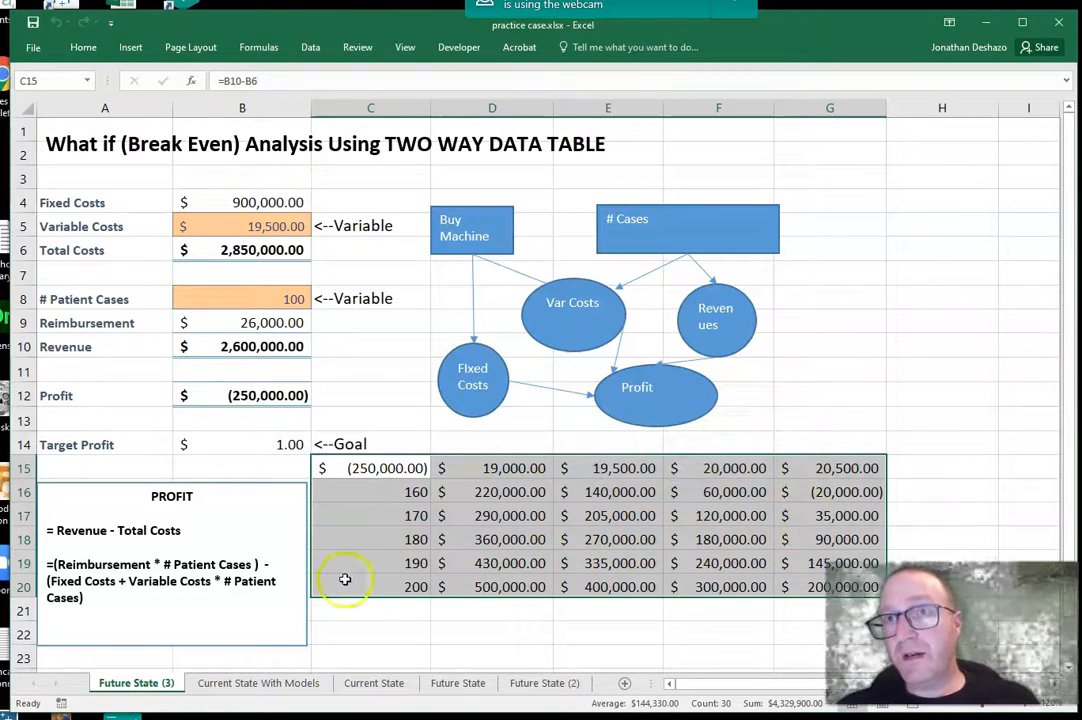
# Step: Examine the data table's profit results for 160 and 180 patient cases against the variable costs in row 15
pyautogui.click(833, 494)
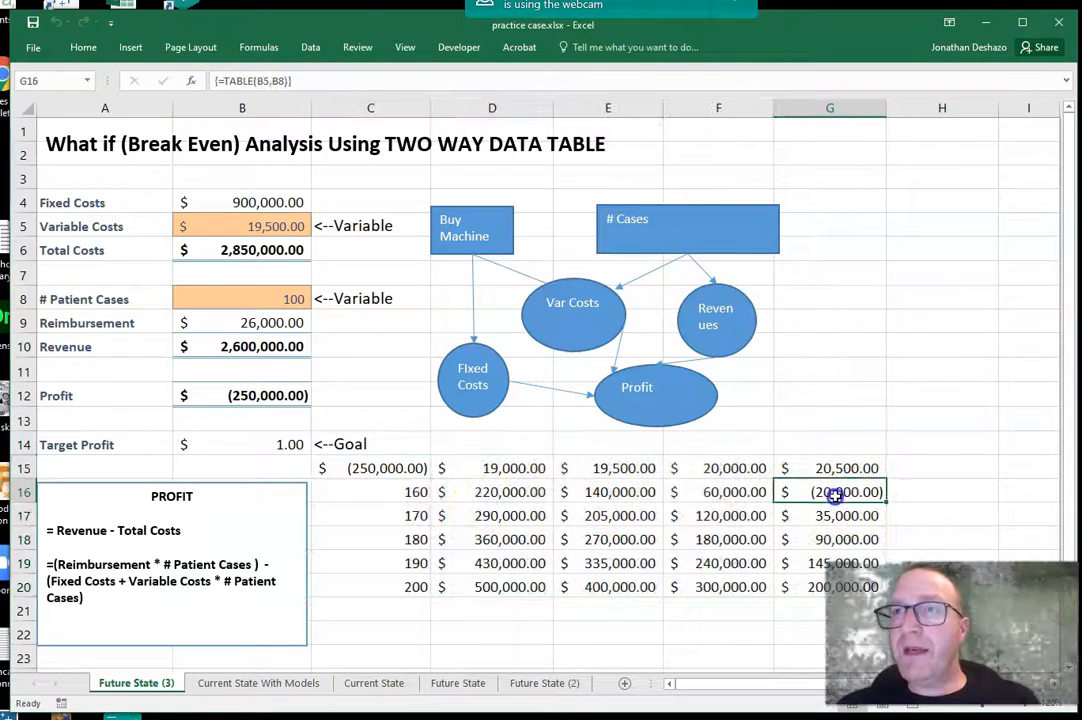
pyautogui.click(483, 498)
pyautogui.click(836, 500)
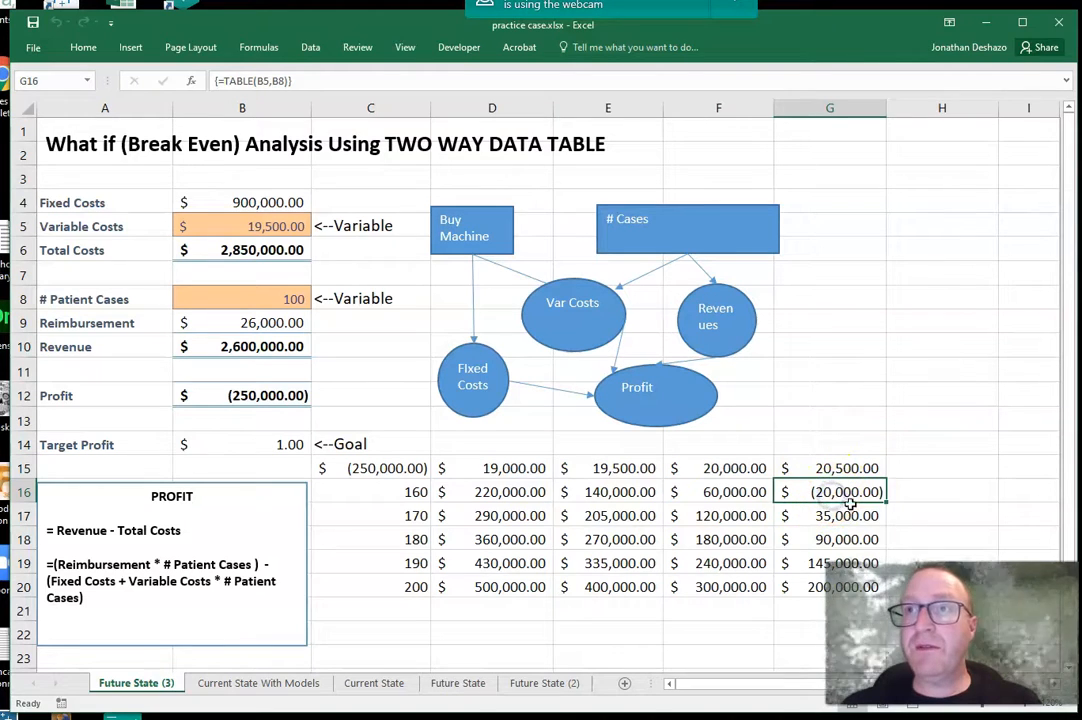
pyautogui.click(732, 491)
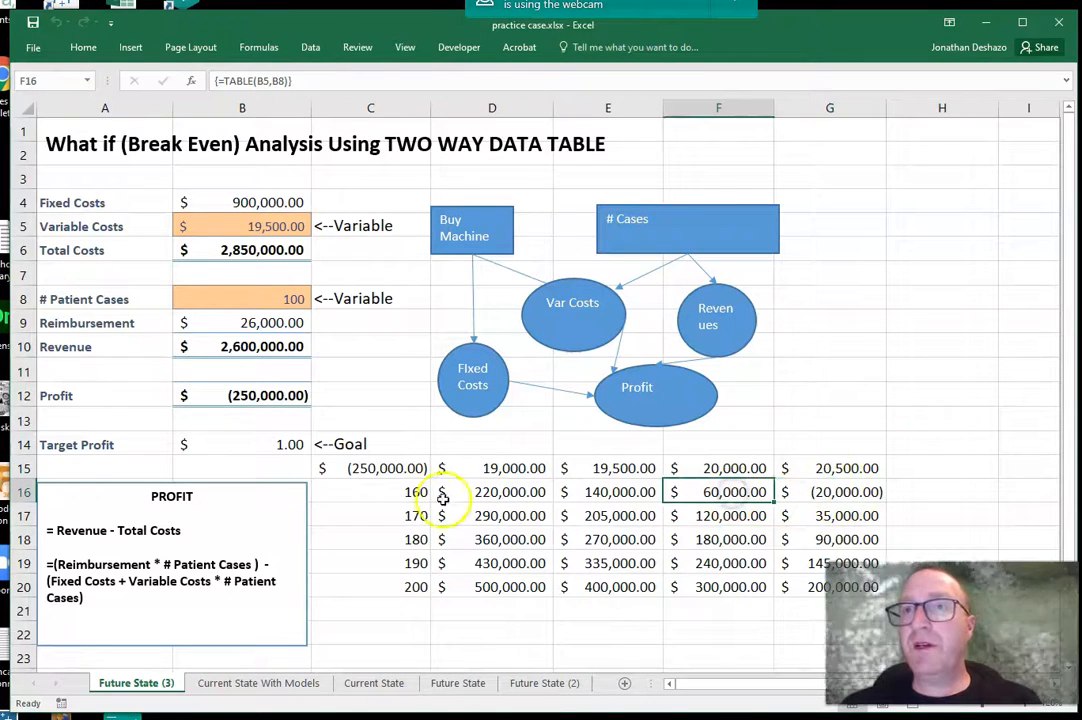
pyautogui.click(397, 489)
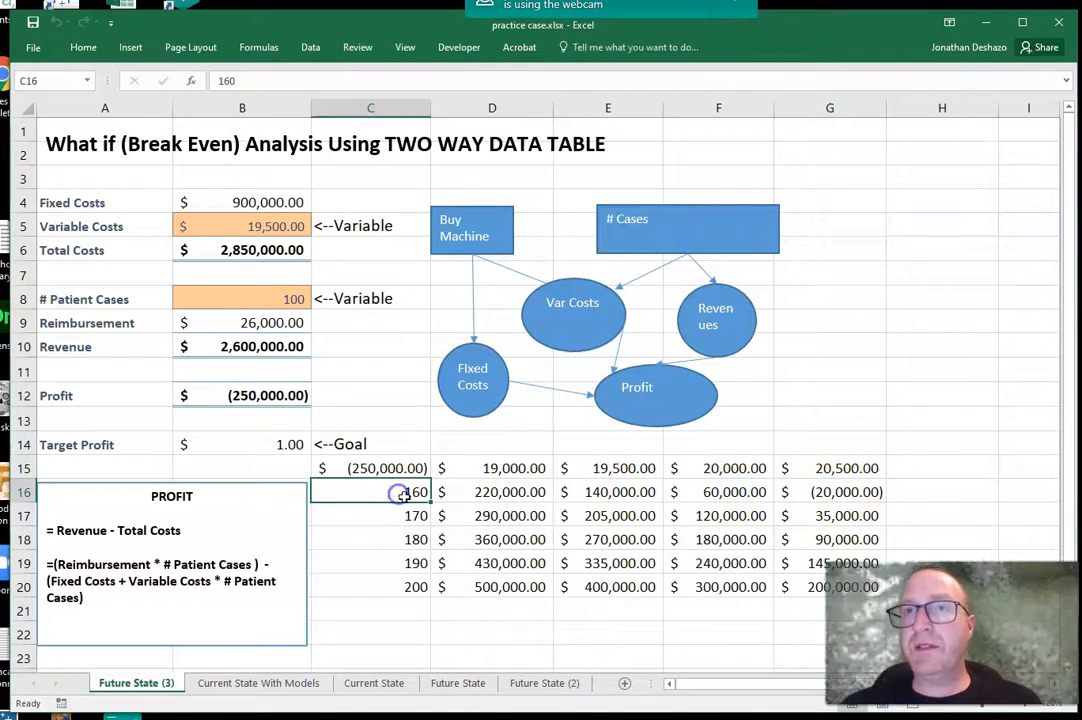
pyautogui.click(733, 471)
pyautogui.click(733, 490)
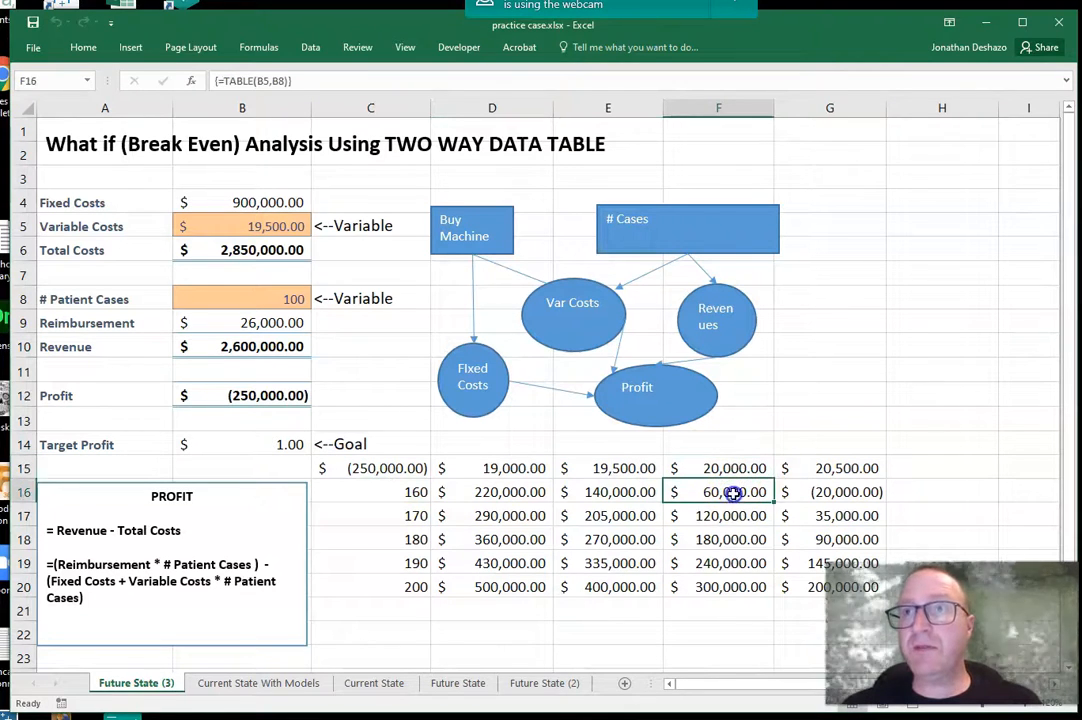
pyautogui.click(416, 538)
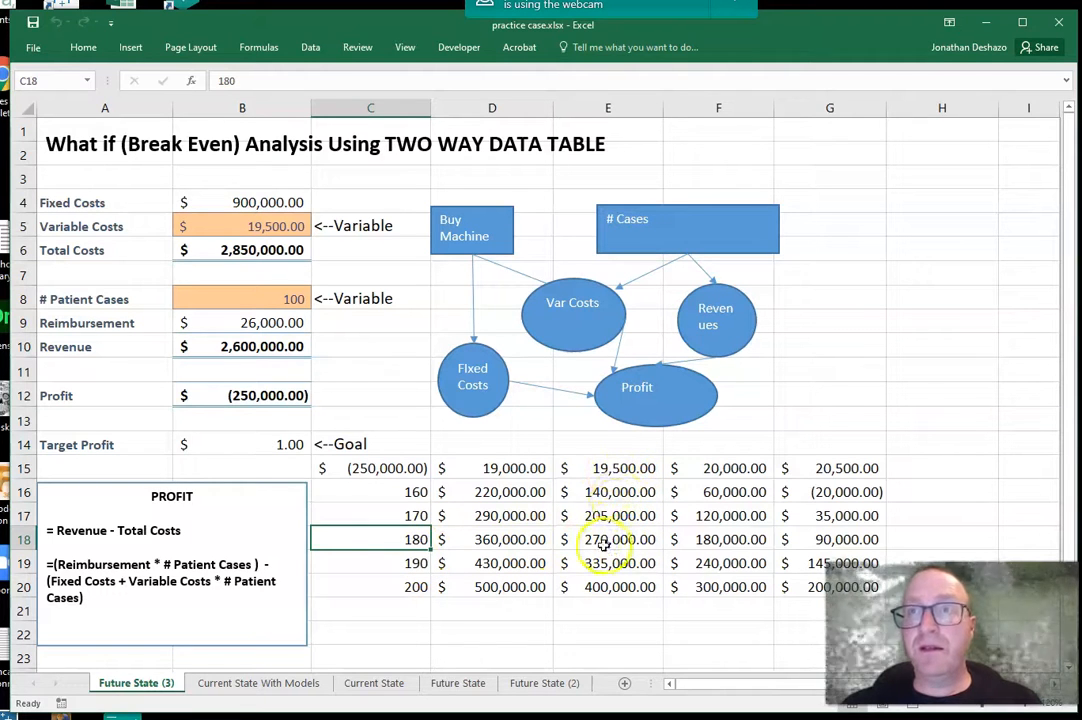
pyautogui.click(617, 470)
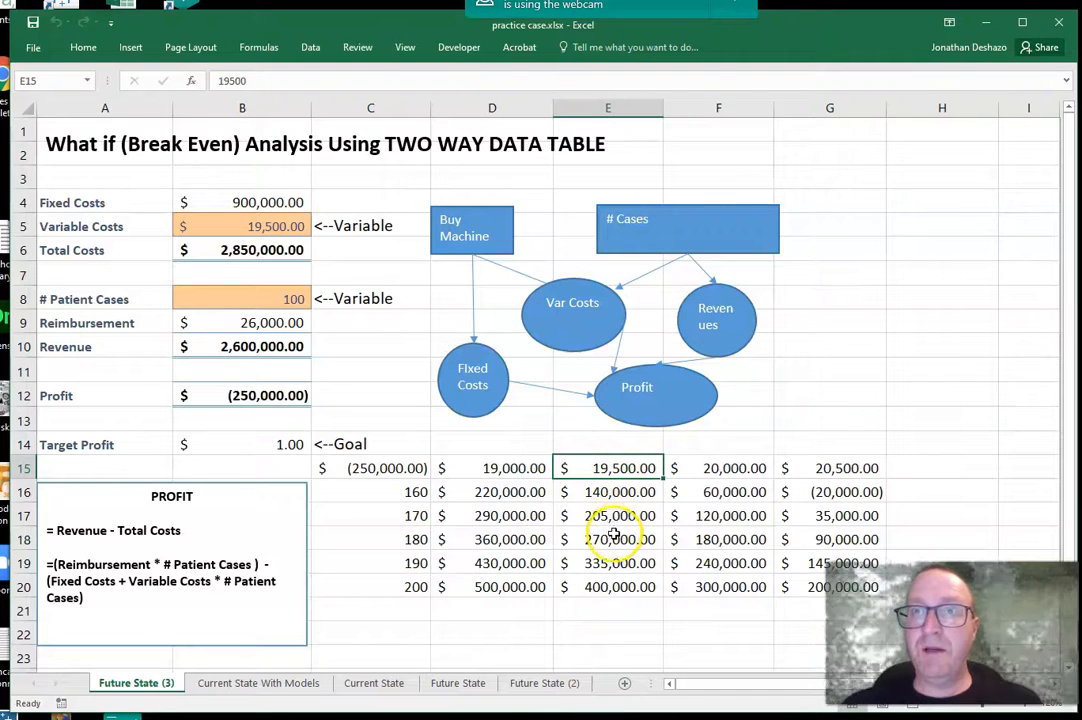
pyautogui.click(611, 540)
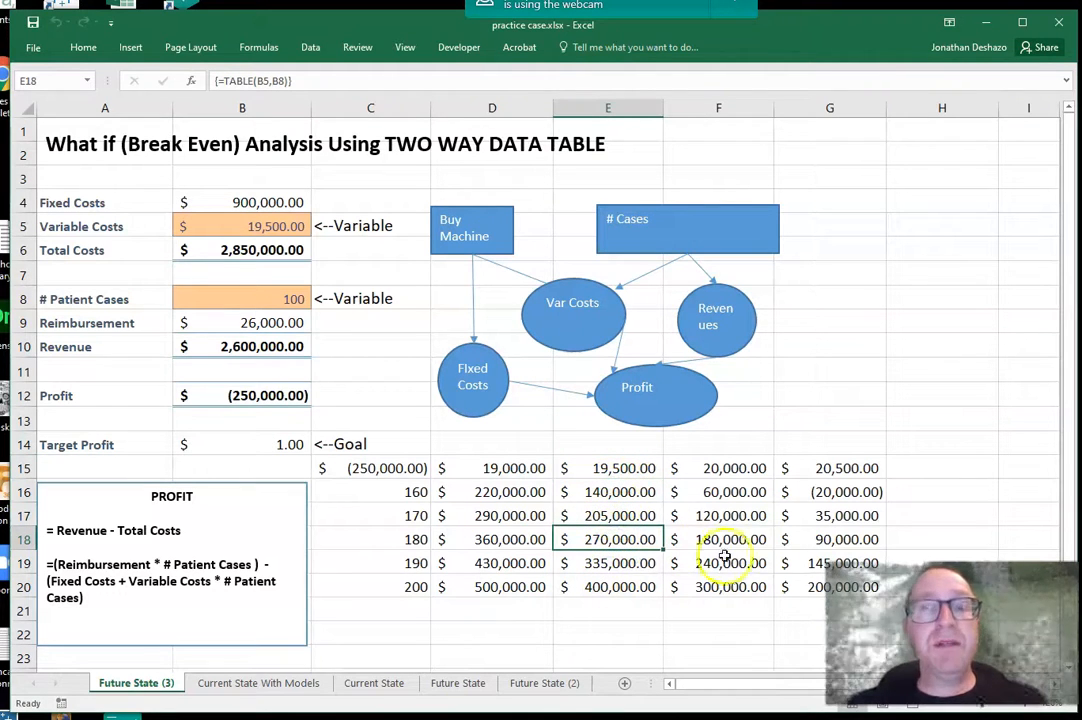
pyautogui.click(450, 514)
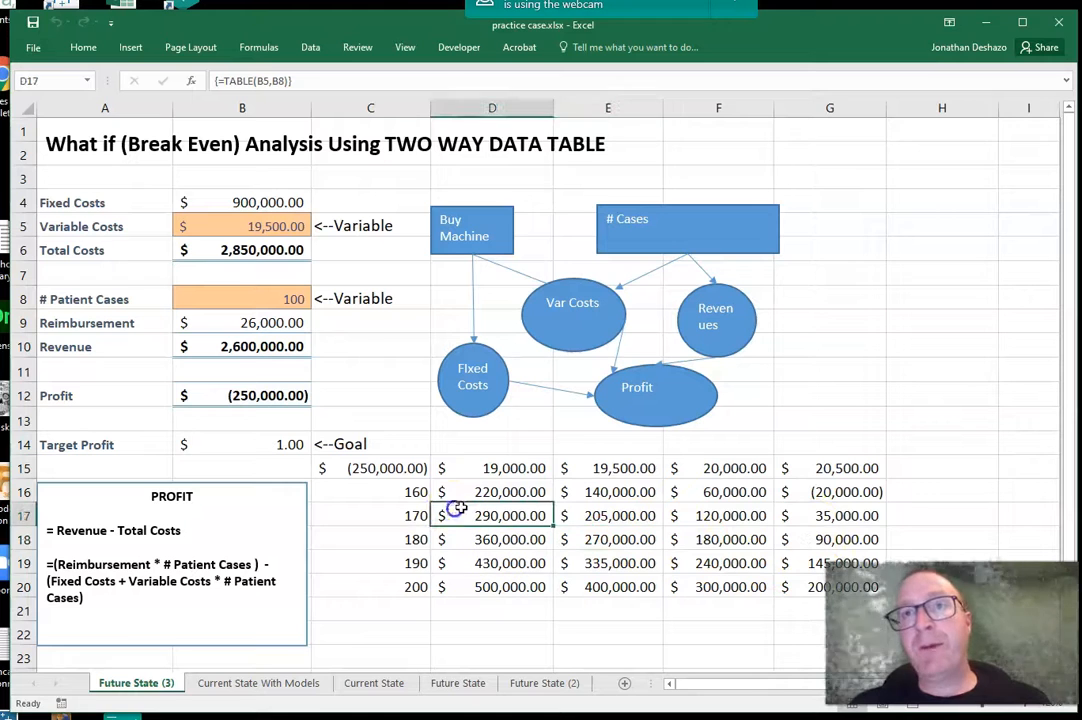
# Step: Change the patient case volumes in C16 to C20 to 150, 160, 170, 180 and 190, and check the recalculated profit in F16
pyautogui.click(392, 492)
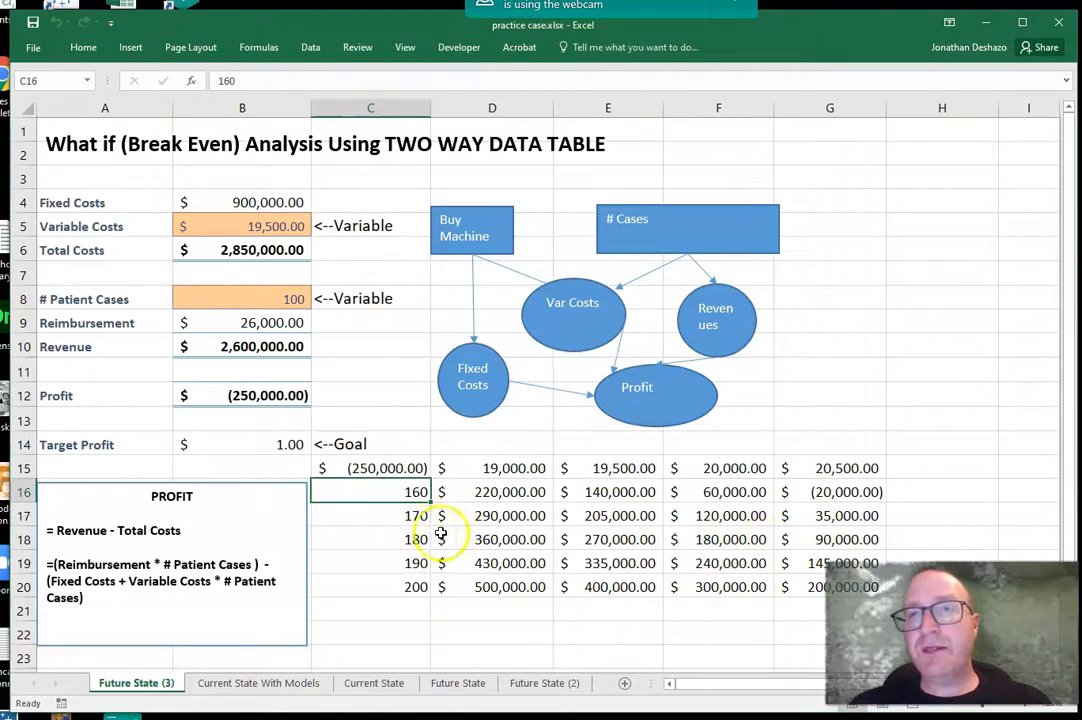
pyautogui.click(388, 519)
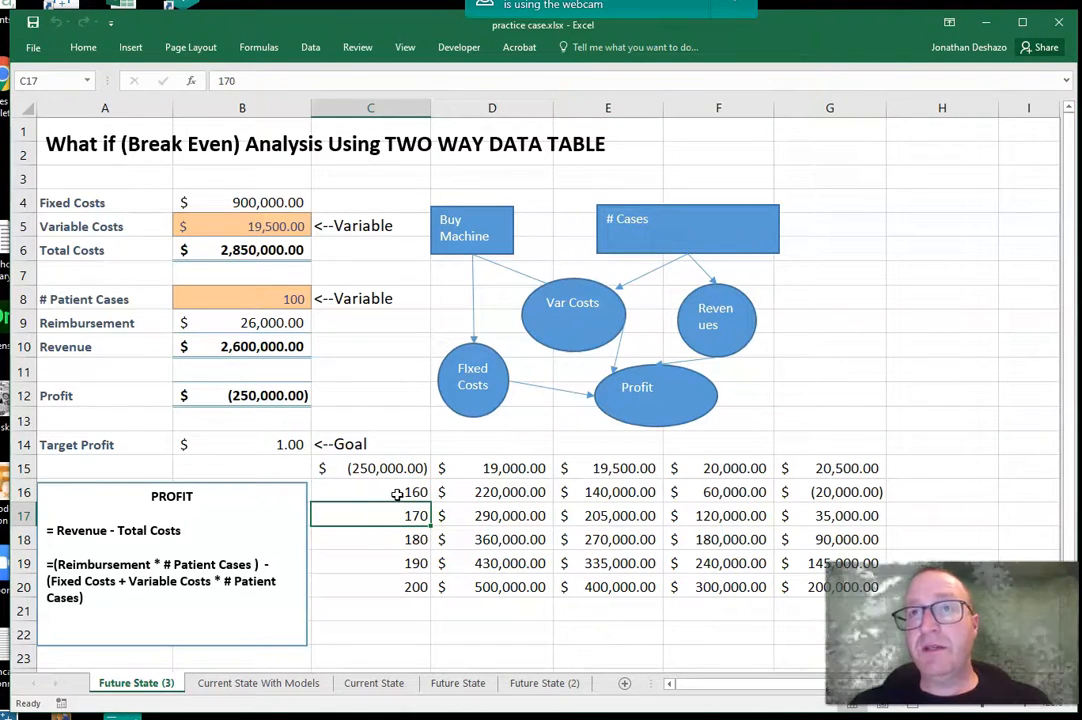
pyautogui.click(397, 493)
pyautogui.click(396, 503)
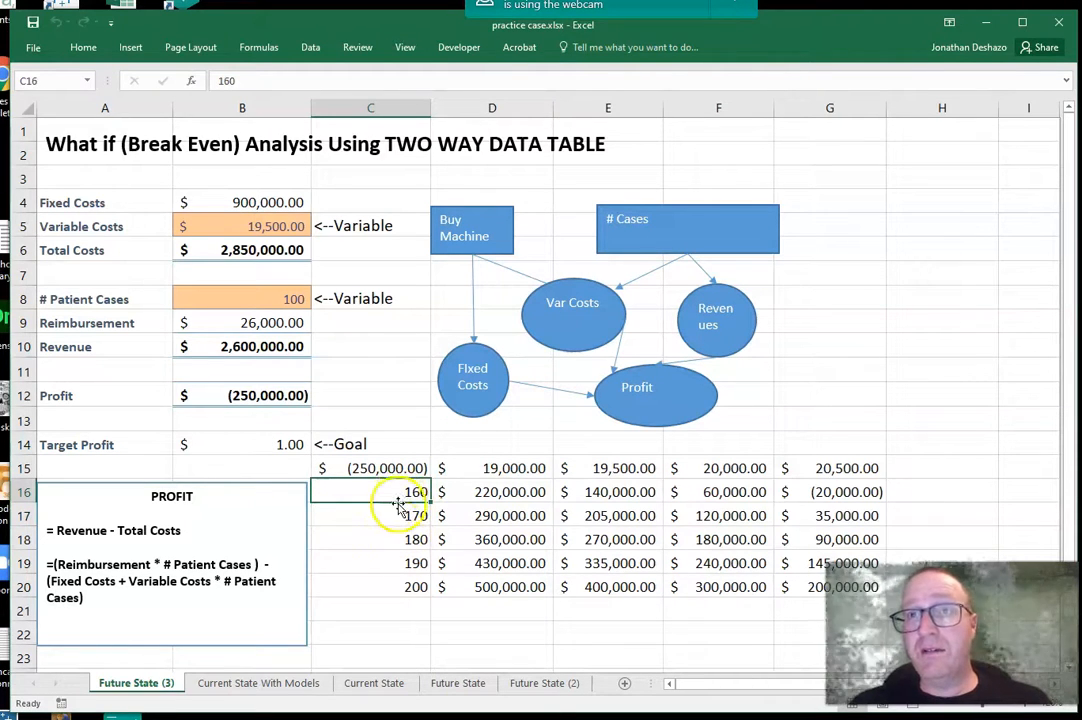
pyautogui.write('150')
pyautogui.press('Return')
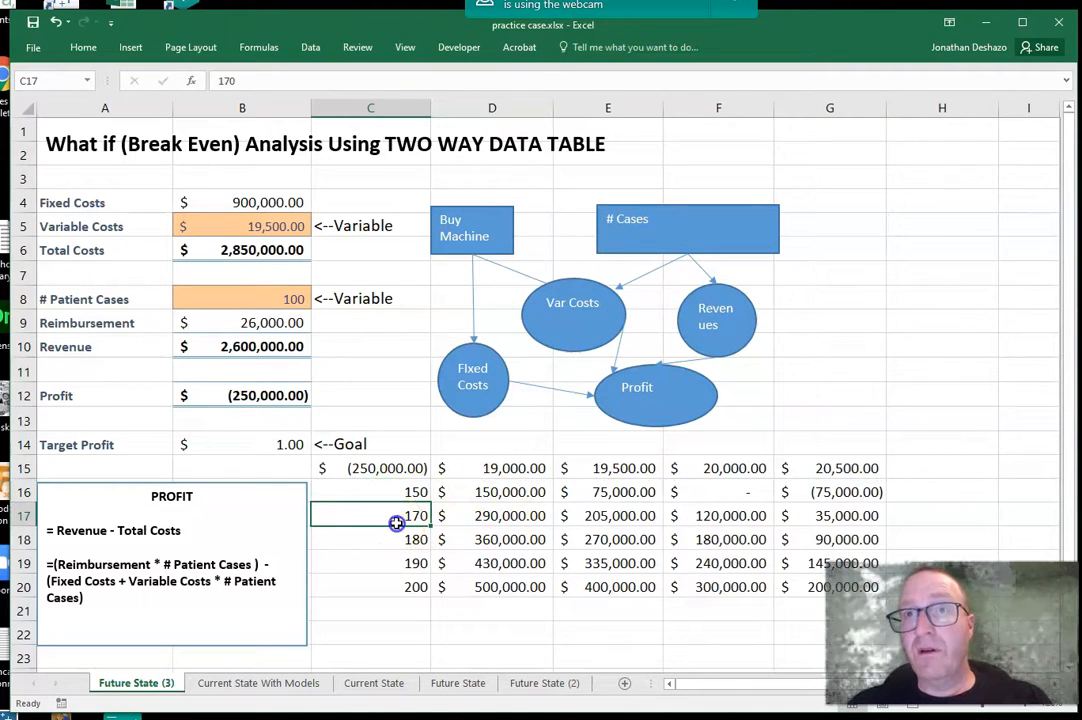
pyautogui.write('1')
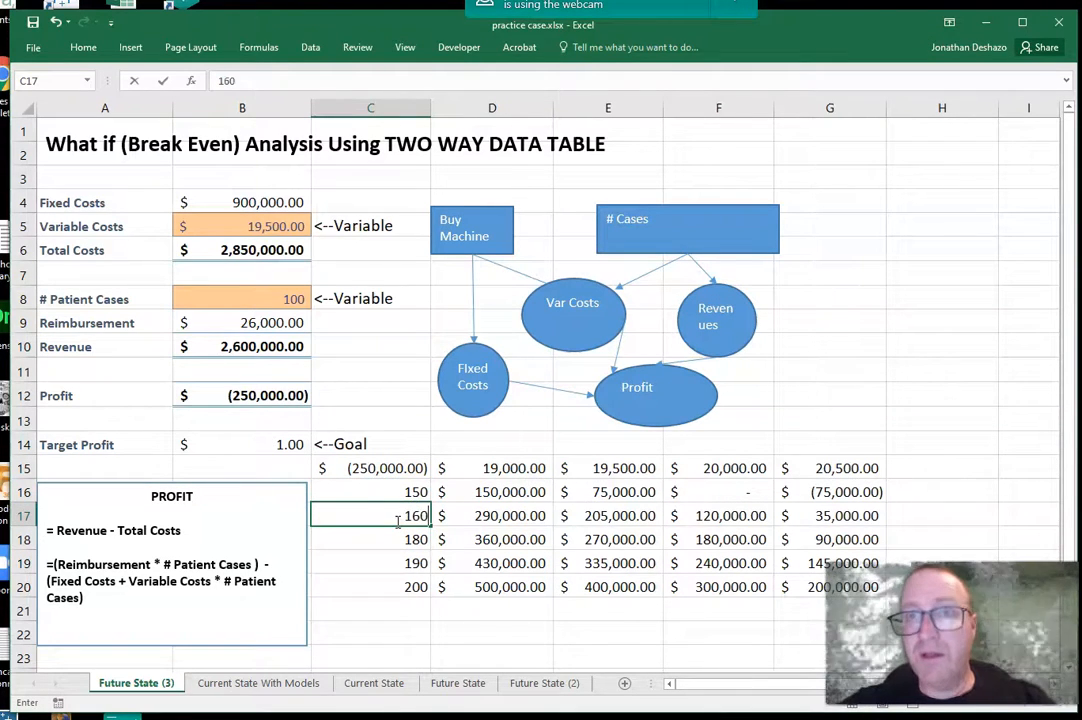
pyautogui.write('60')
pyautogui.press('Return')
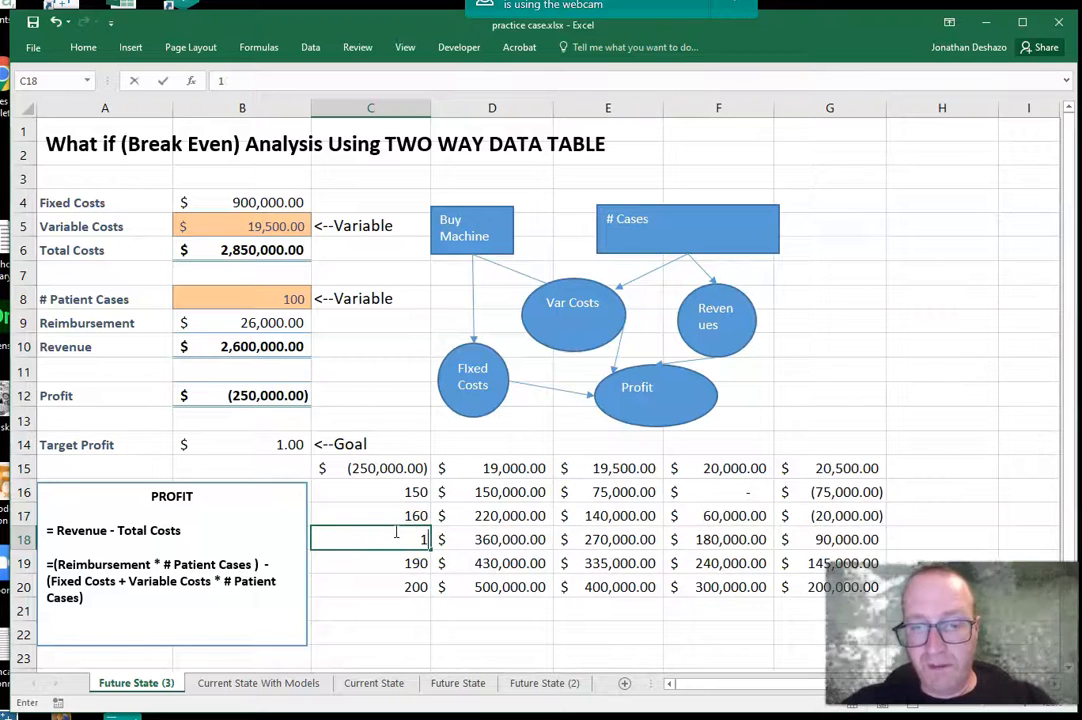
pyautogui.write('170')
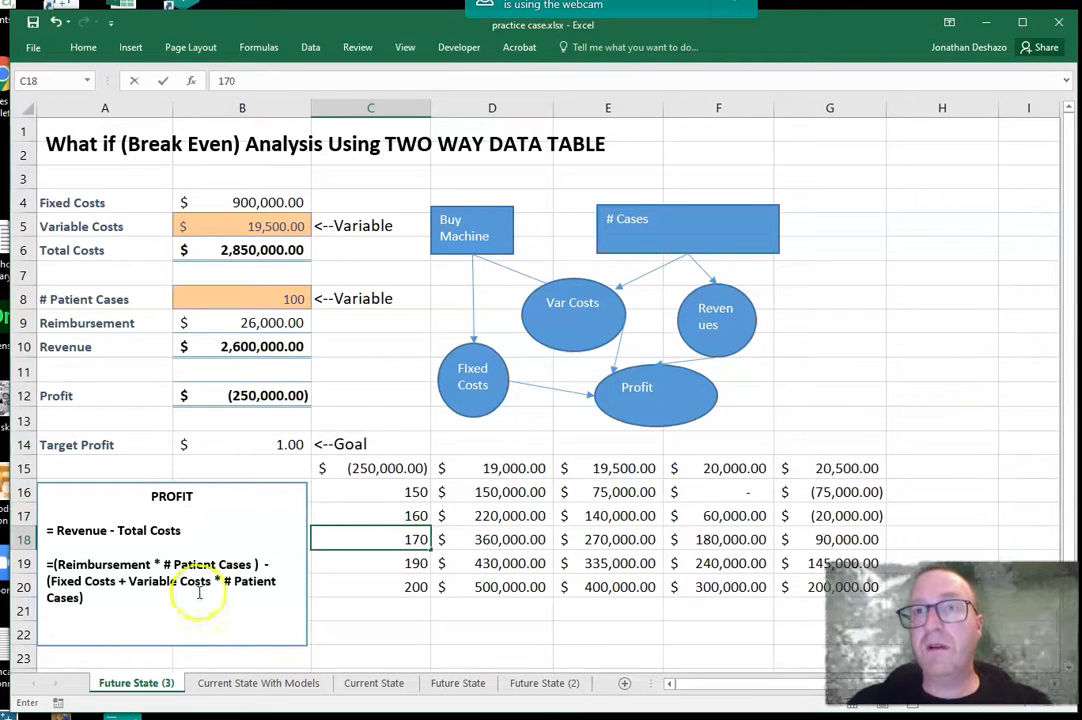
pyautogui.click(377, 565)
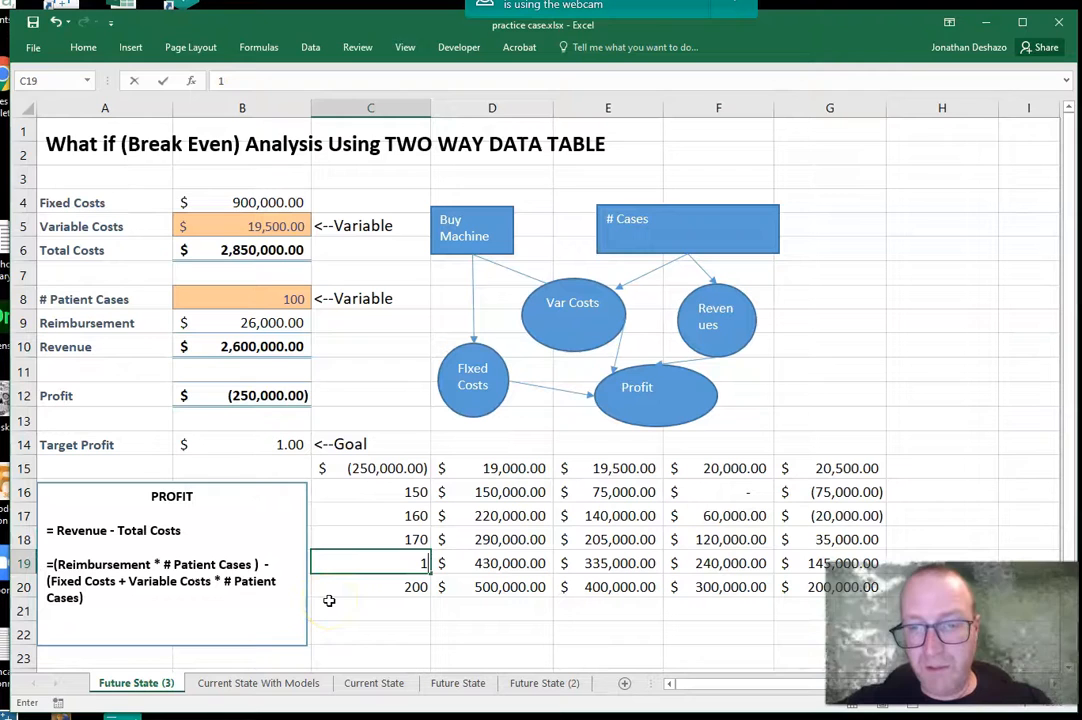
pyautogui.write('180')
pyautogui.click(383, 597)
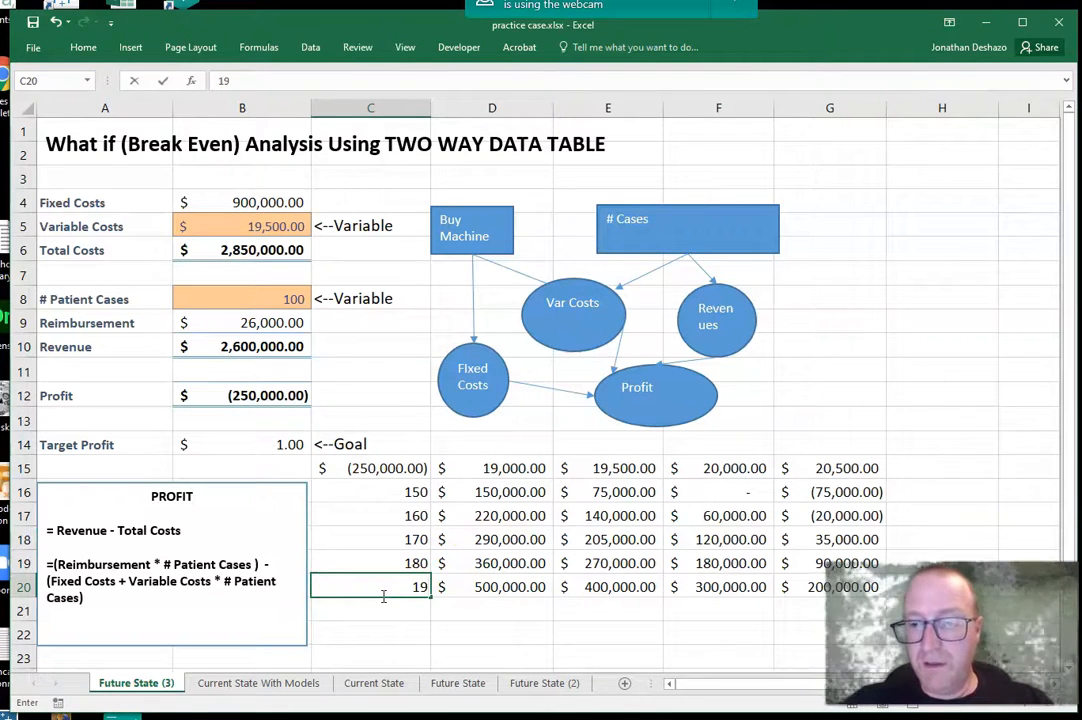
pyautogui.click(383, 600)
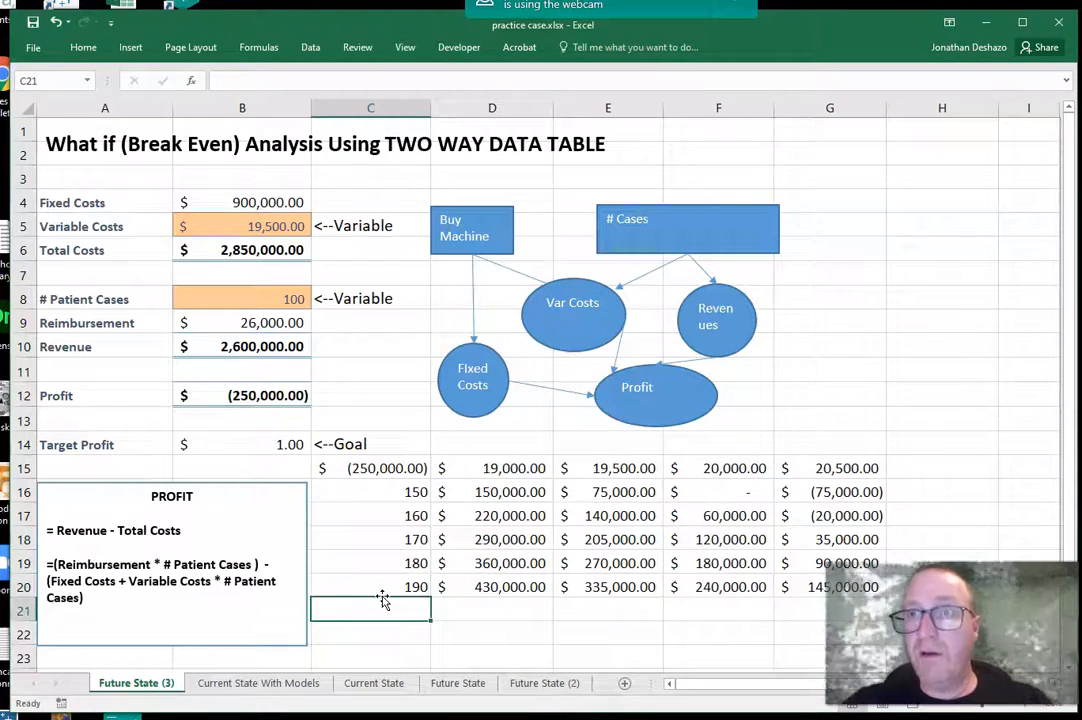
pyautogui.click(740, 494)
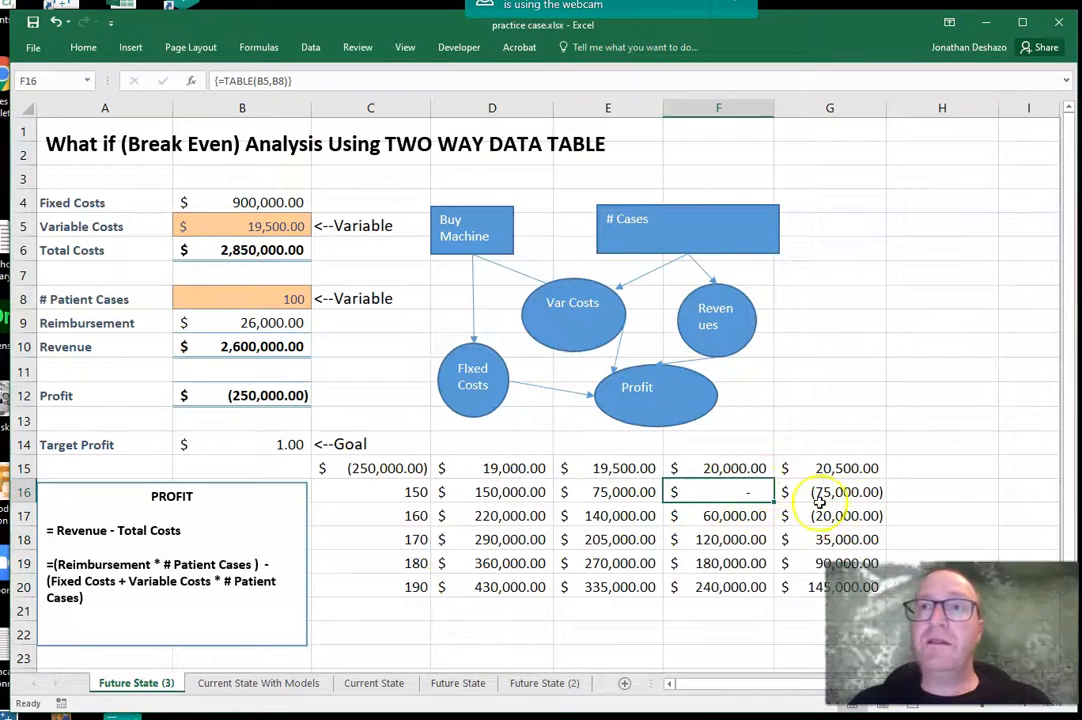